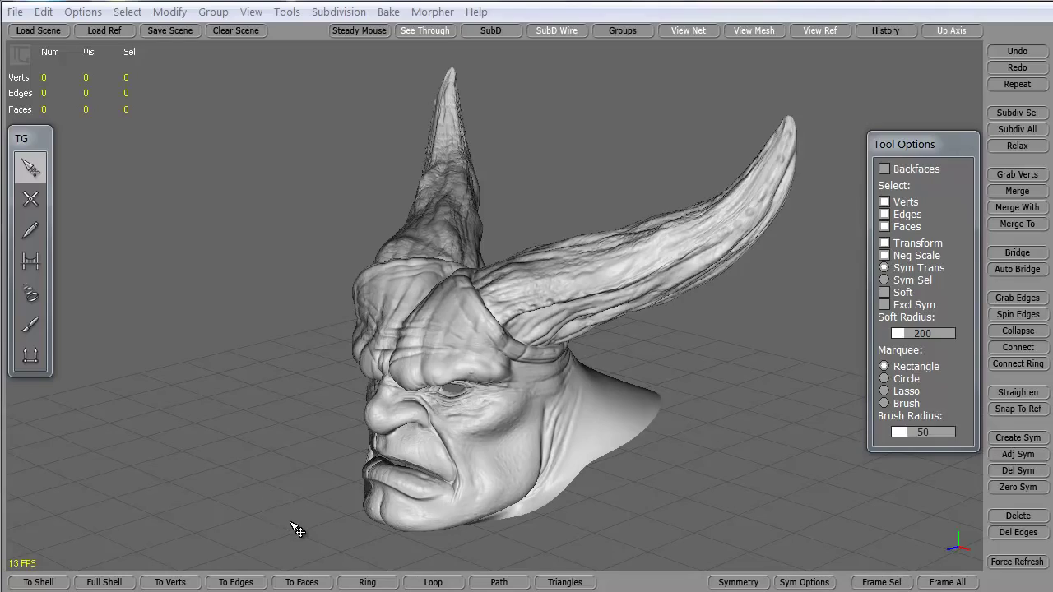
# Orbit and zoom around the horned demon head to view it from several angles.
pyautogui.keyDown('alt'); pyautogui.moveTo(298, 521); pyautogui.dragTo(518, 470); pyautogui.keyUp('alt')
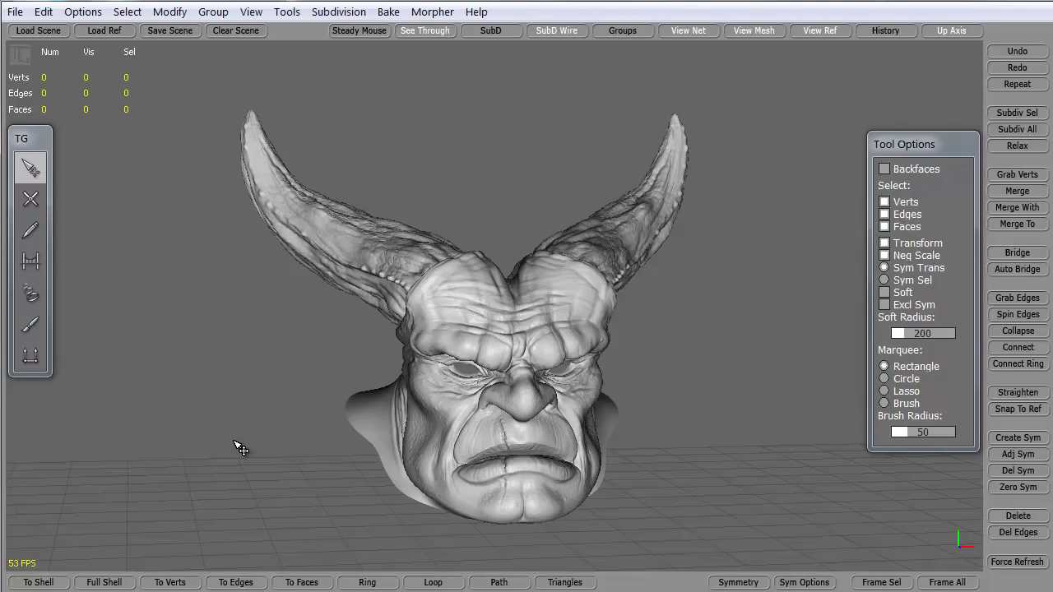
pyautogui.keyDown('alt'); pyautogui.moveTo(244, 365); pyautogui.dragTo(255, 389, button='right'); pyautogui.keyUp('alt')
pyautogui.keyDown('alt'); pyautogui.moveTo(219, 352); pyautogui.dragTo(207, 327); pyautogui.keyUp('alt')
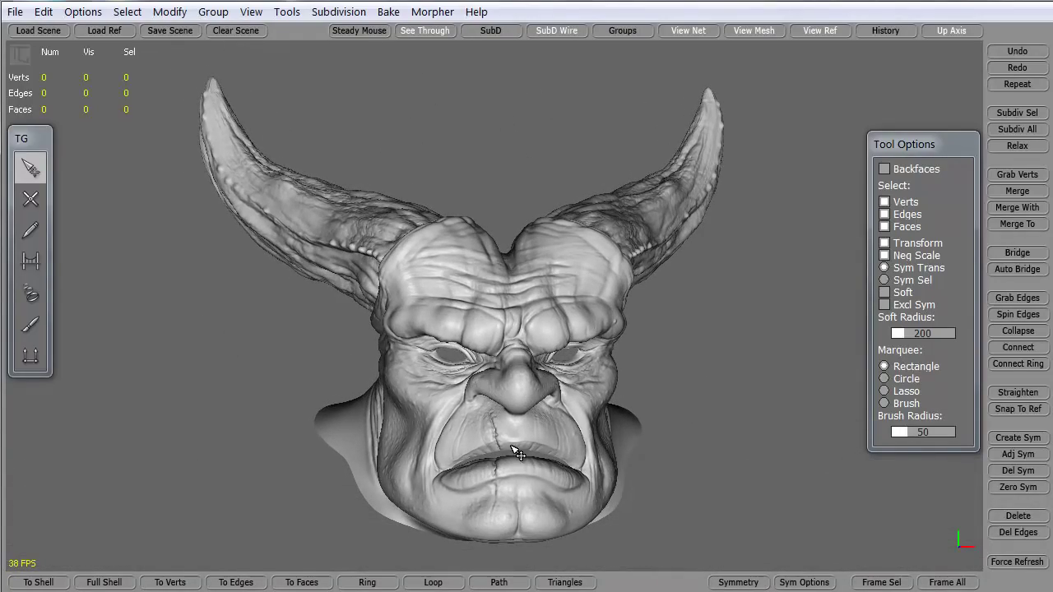
pyautogui.moveTo(277, 508)
pyautogui.keyDown('alt'); pyautogui.mouseDown()
pyautogui.moveTo(265, 499)
pyautogui.moveTo(284, 503)
pyautogui.mouseUp(); pyautogui.keyUp('alt')
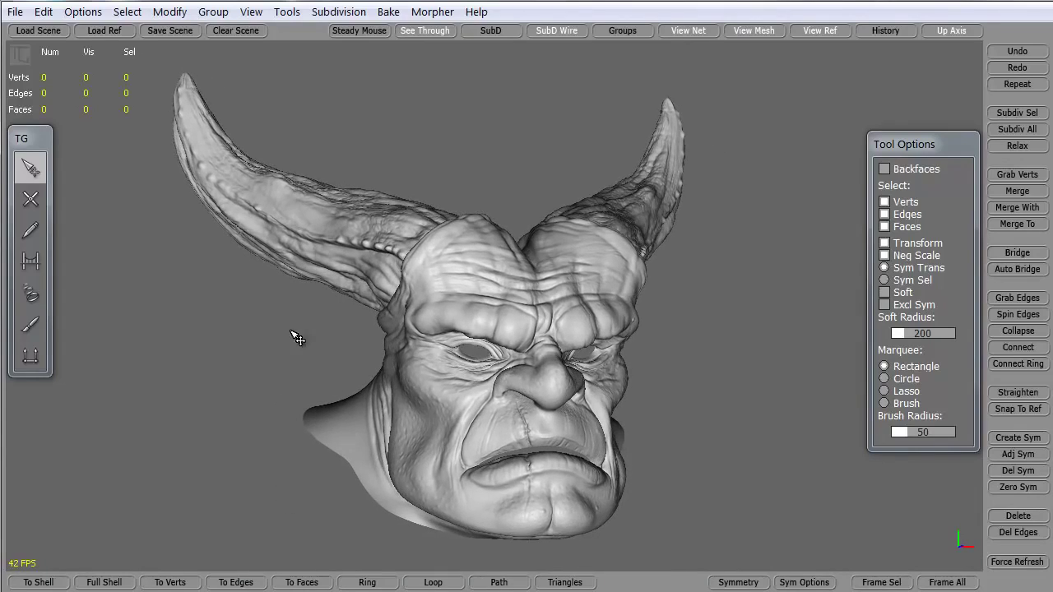
pyautogui.keyDown('alt'); pyautogui.moveTo(234, 420); pyautogui.dragTo(237, 396); pyautogui.keyUp('alt')
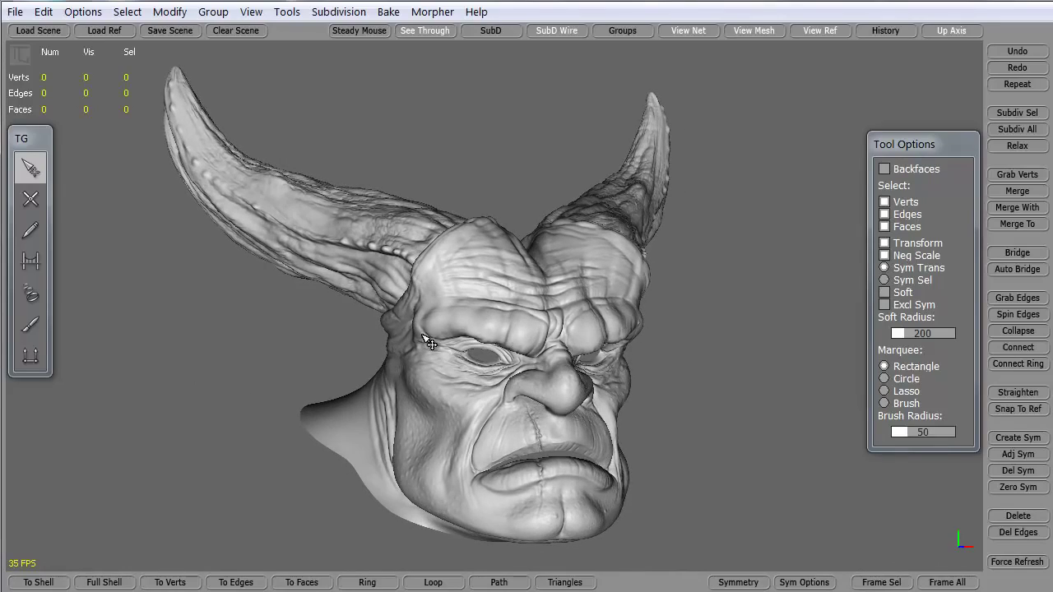
pyautogui.keyDown('alt'); pyautogui.moveTo(396, 321); pyautogui.dragTo(337, 383); pyautogui.keyUp('alt')
pyautogui.keyDown('alt'); pyautogui.moveTo(337, 383); pyautogui.dragTo(315, 262, button='right'); pyautogui.keyUp('alt')
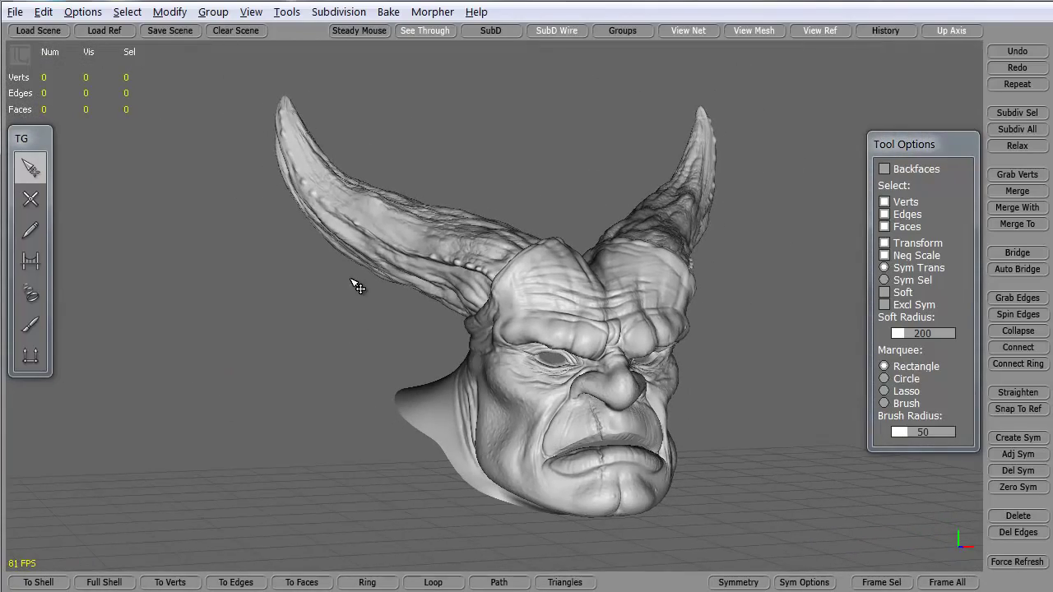
pyautogui.keyDown('alt'); pyautogui.moveTo(358, 287); pyautogui.dragTo(305, 350); pyautogui.keyUp('alt')
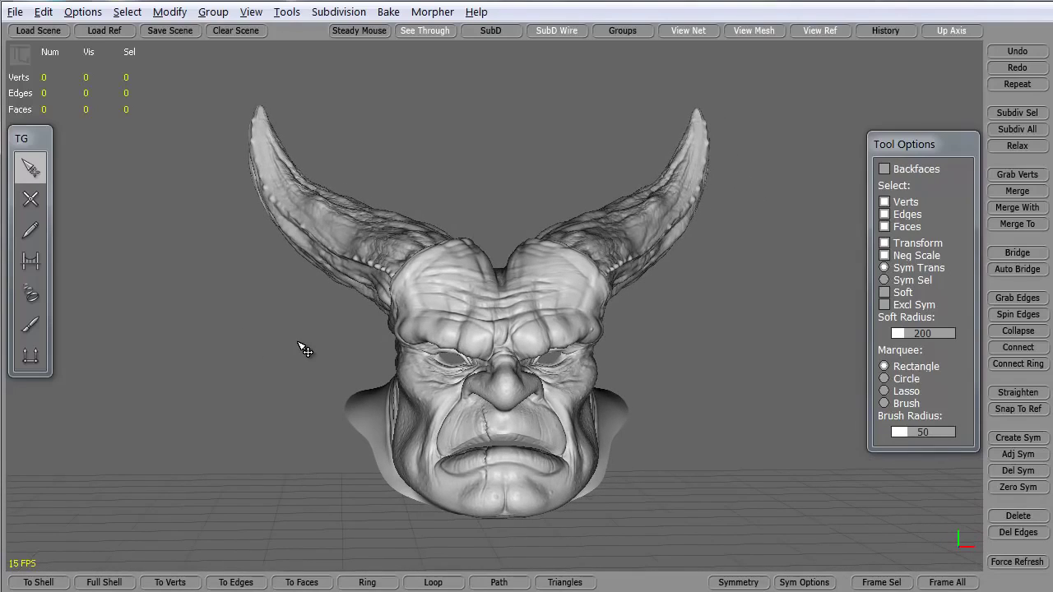
pyautogui.keyDown('alt'); pyautogui.moveTo(305, 350); pyautogui.dragTo(260, 329); pyautogui.keyUp('alt')
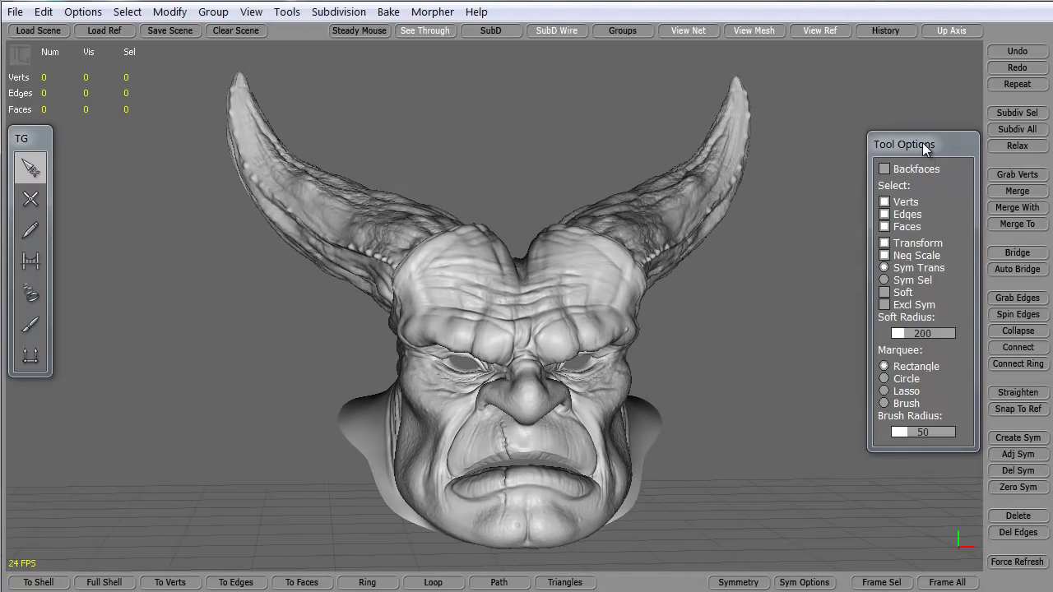
# Move the Tool Options panel to the top-right and nudge the TG toolbar up and right.
pyautogui.moveTo(922, 142); pyautogui.dragTo(346, 588)
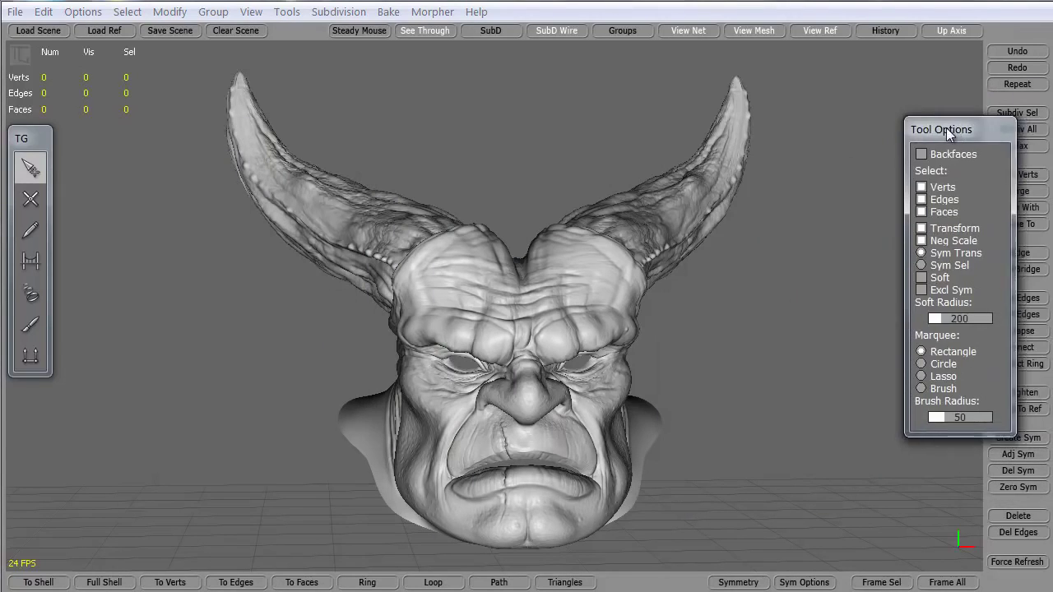
pyautogui.moveTo(935, 131); pyautogui.dragTo(919, 73)
pyautogui.moveTo(31, 138)
pyautogui.mouseDown()
pyautogui.moveTo(56, 128)
pyautogui.moveTo(37, 150)
pyautogui.mouseUp()
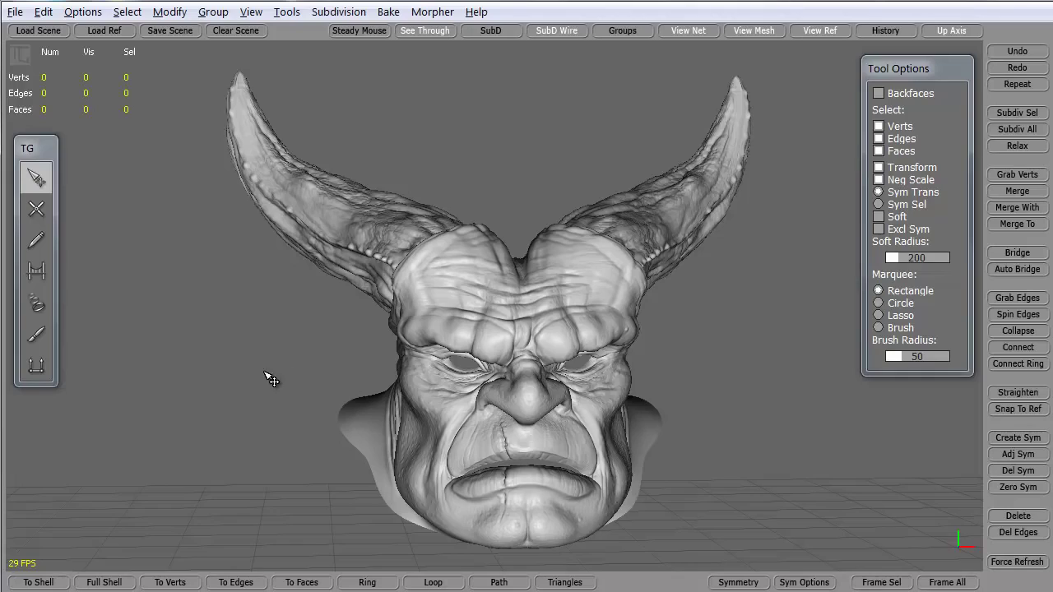
pyautogui.moveTo(271, 383); pyautogui.dragTo(309, 380, button='middle')
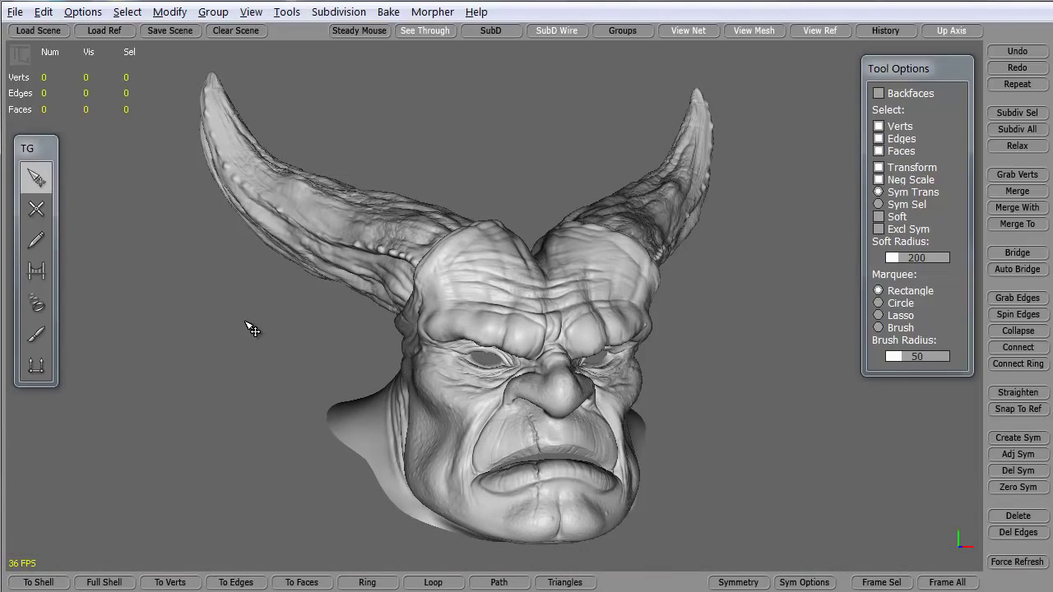
pyautogui.scroll(2, 247, 324)
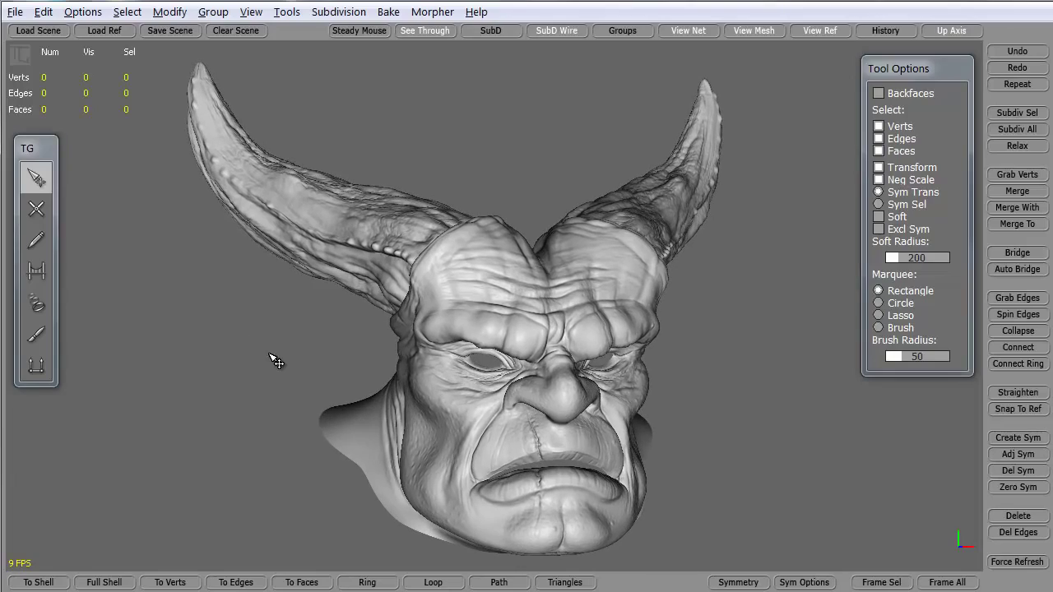
# Frame the brow, pick SimpleCreate, and place a four-vertex chain along the brow ridge.
pyautogui.moveTo(272, 359); pyautogui.dragTo(272, 345, button='middle')
pyautogui.scroll(5, 242, 296)
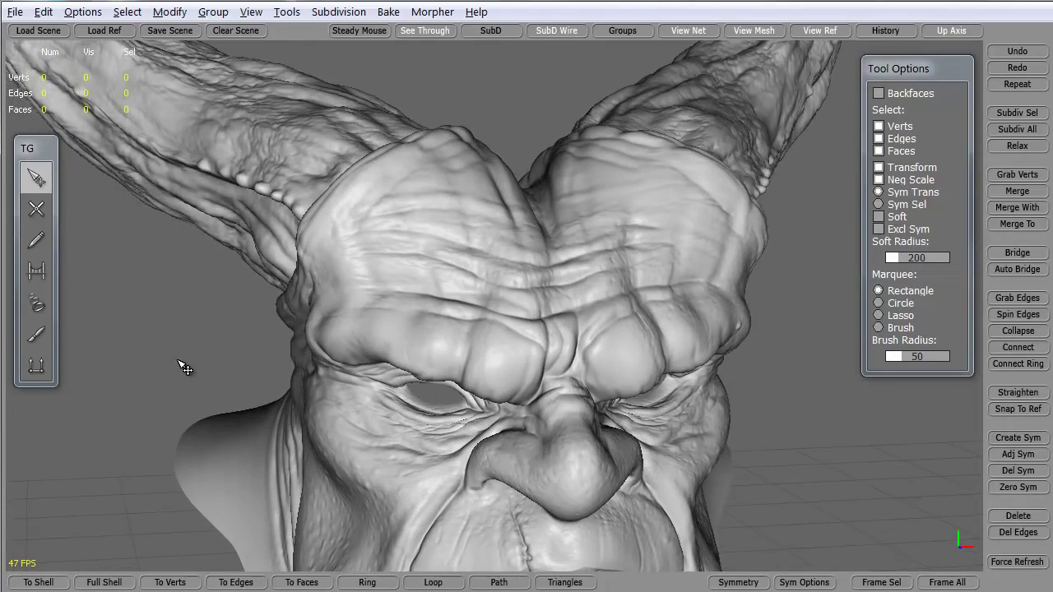
pyautogui.moveTo(184, 368); pyautogui.dragTo(181, 346, button='middle')
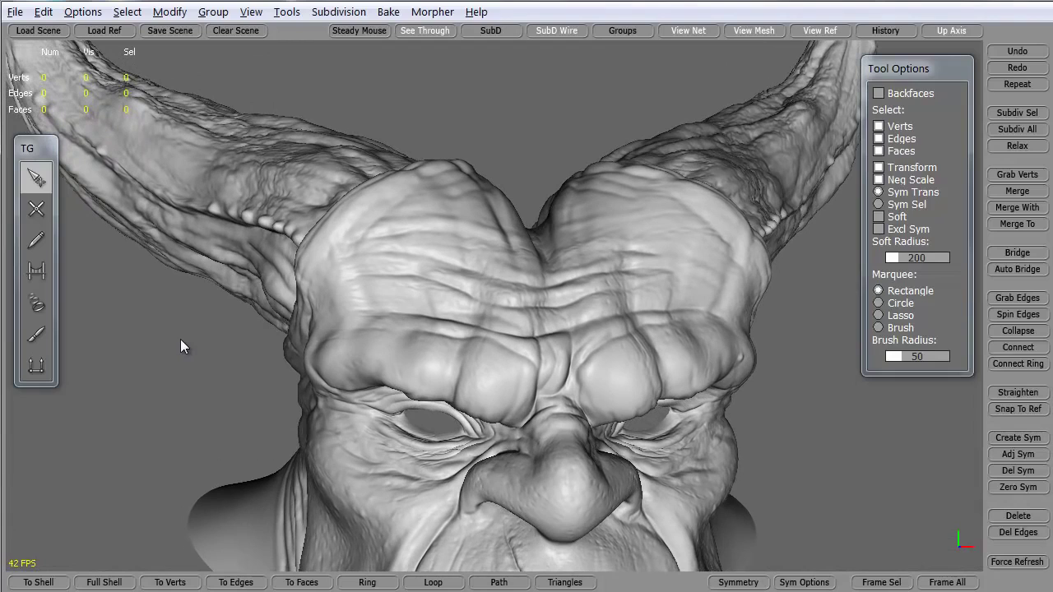
pyautogui.click(37, 211)
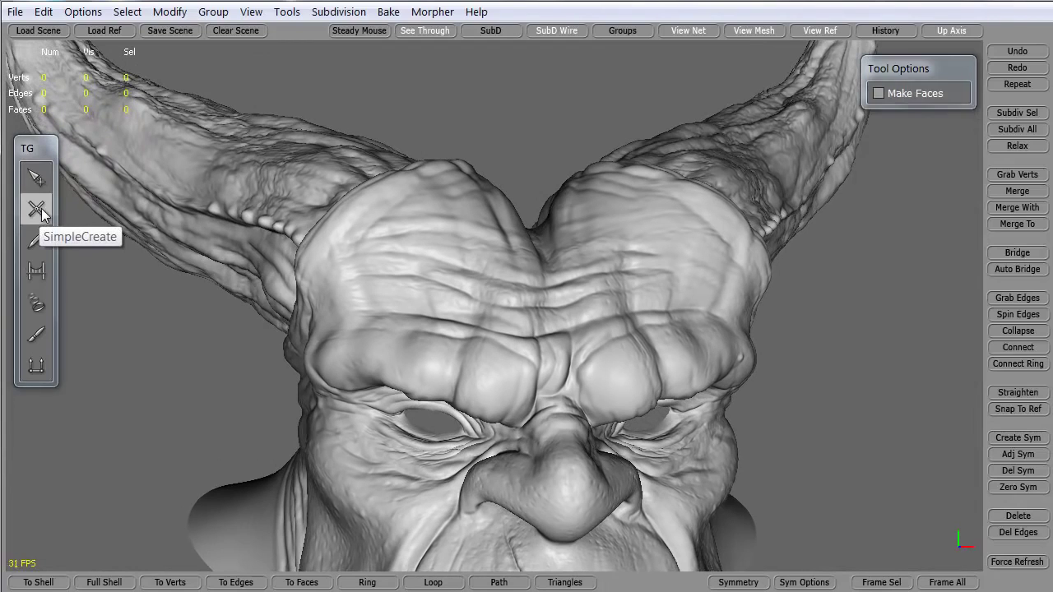
pyautogui.click(523, 396)
pyautogui.click(468, 372)
pyautogui.click(404, 354)
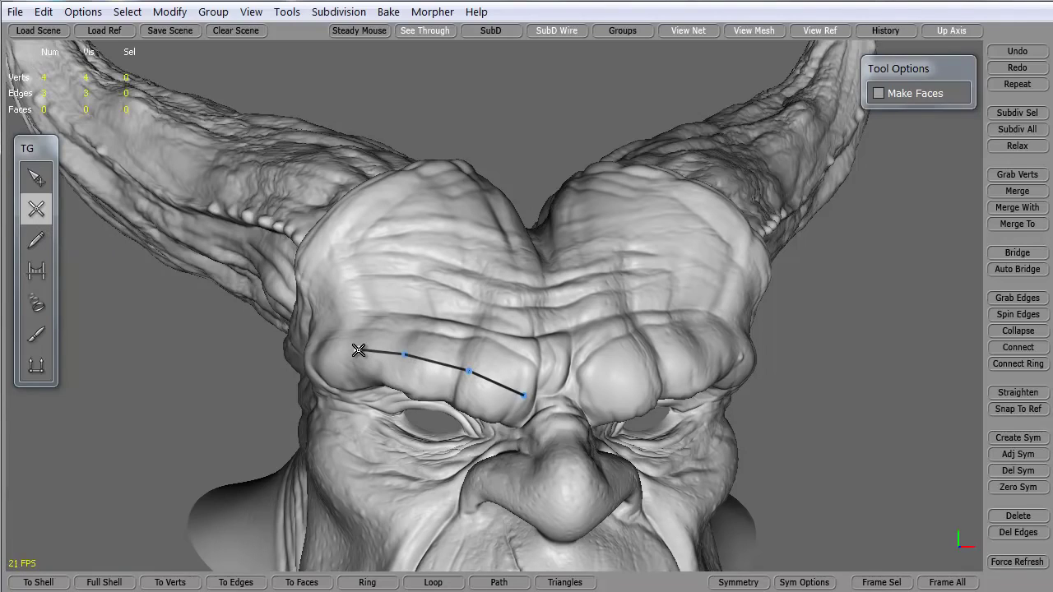
pyautogui.click(358, 350)
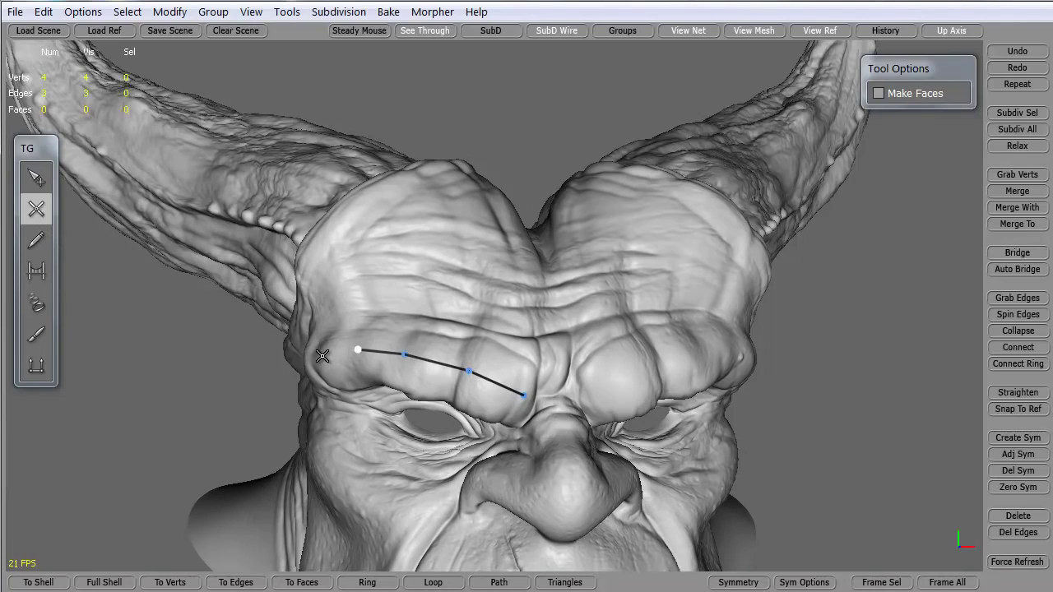
# Add two five-vertex chains across the forehead above the brow, reaching toward the temple.
pyautogui.click(320, 306)
pyautogui.click(364, 303)
pyautogui.click(409, 305)
pyautogui.click(479, 314)
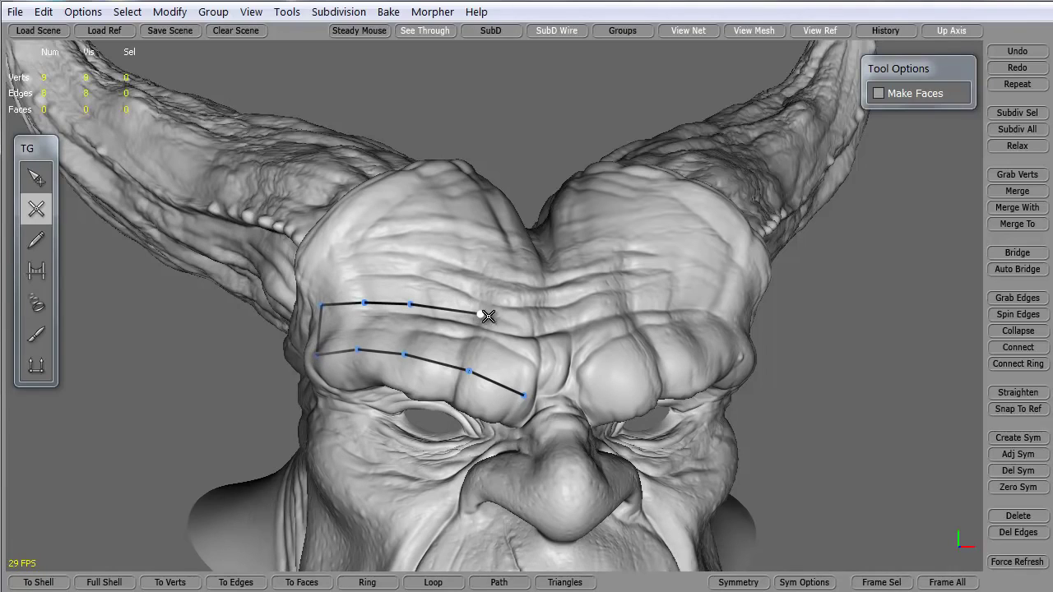
pyautogui.click(537, 331)
pyautogui.click(533, 269)
pyautogui.click(483, 254)
pyautogui.click(411, 257)
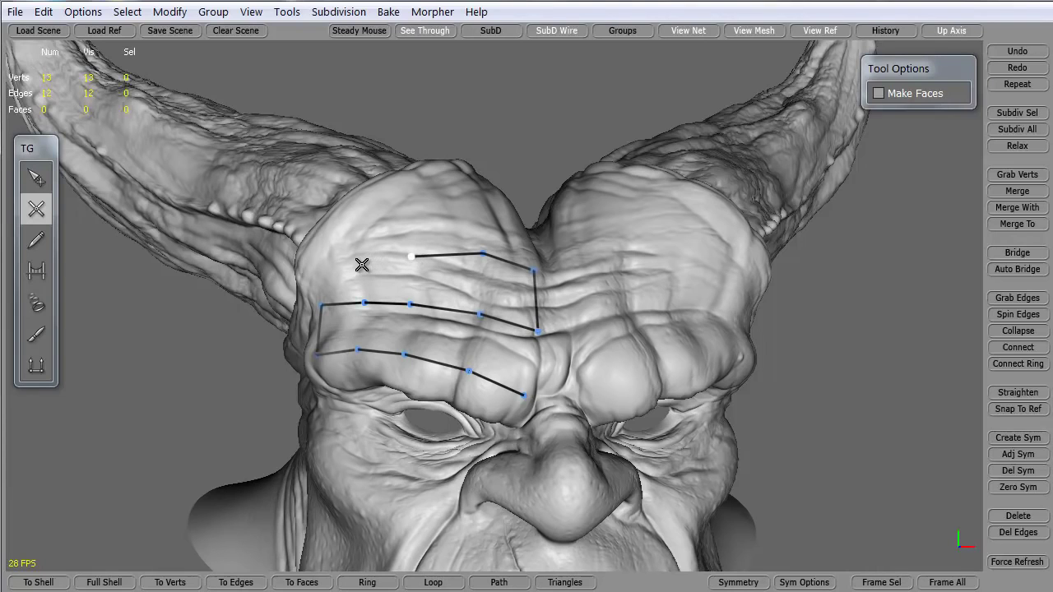
pyautogui.click(360, 264)
pyautogui.click(316, 281)
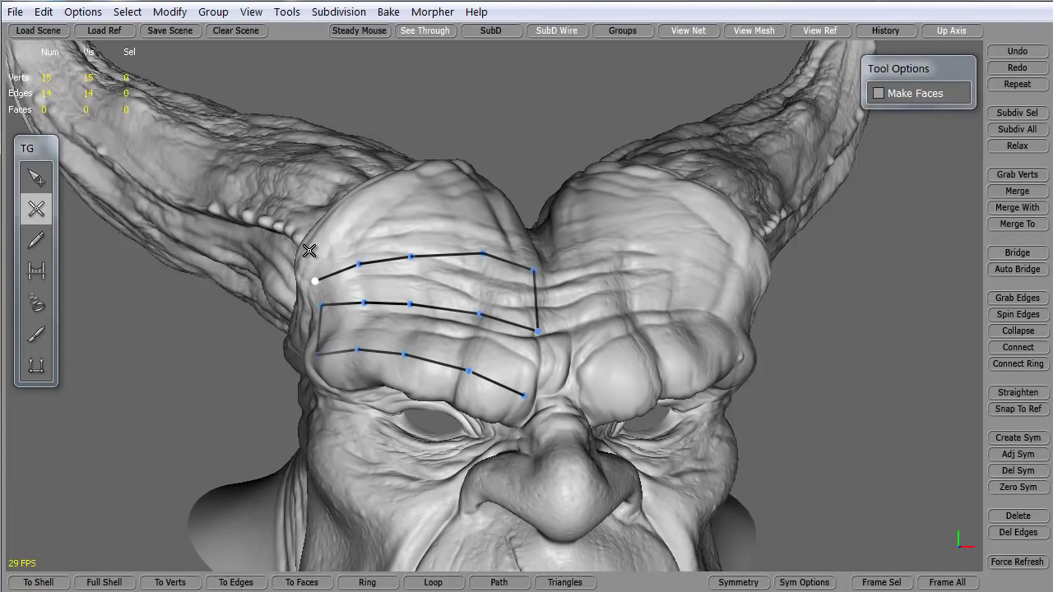
# Lay a four-vertex top row and join its end to the third row.
pyautogui.click(309, 247)
pyautogui.click(350, 220)
pyautogui.click(411, 207)
pyautogui.click(469, 200)
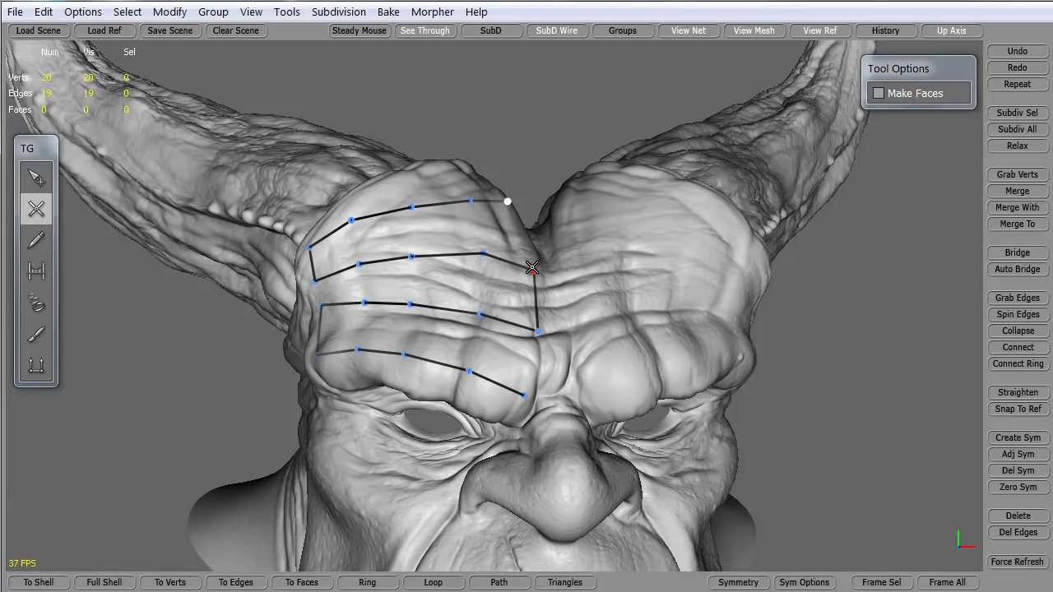
pyautogui.click(532, 267)
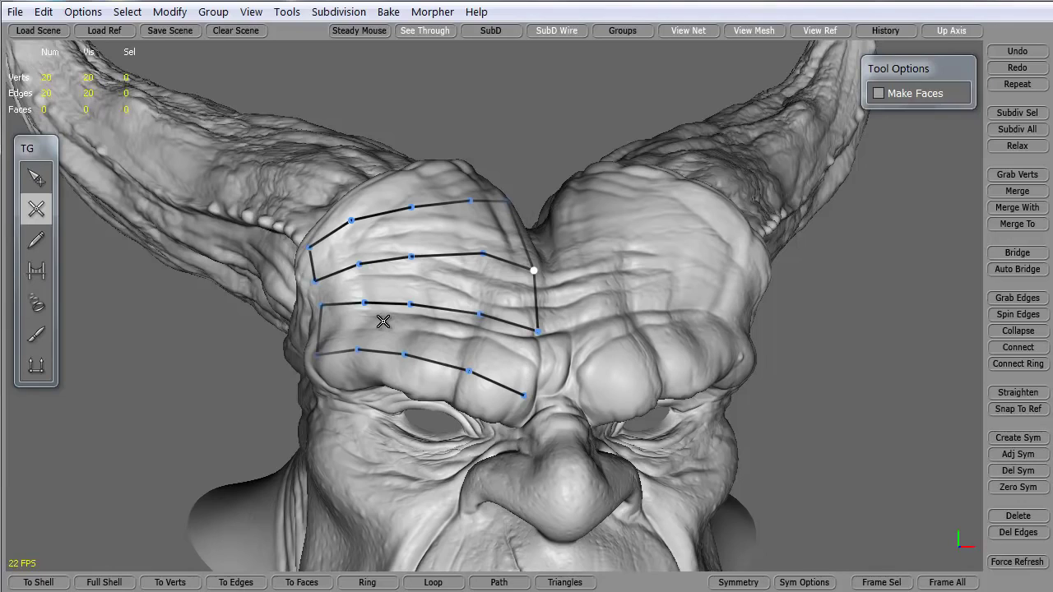
pyautogui.click(37, 273)
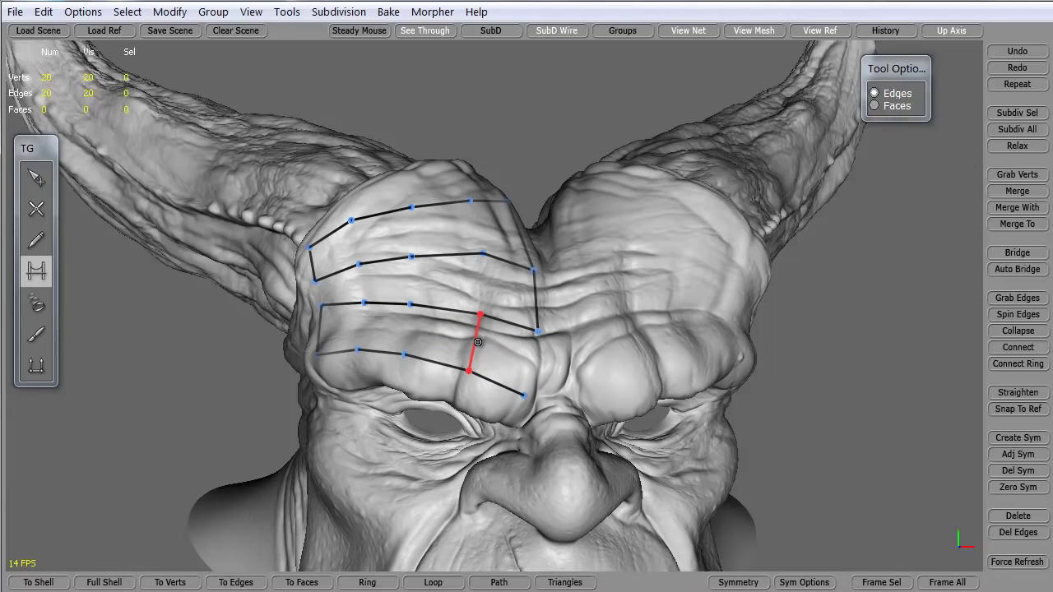
pyautogui.click(529, 349)
pyautogui.click(474, 343)
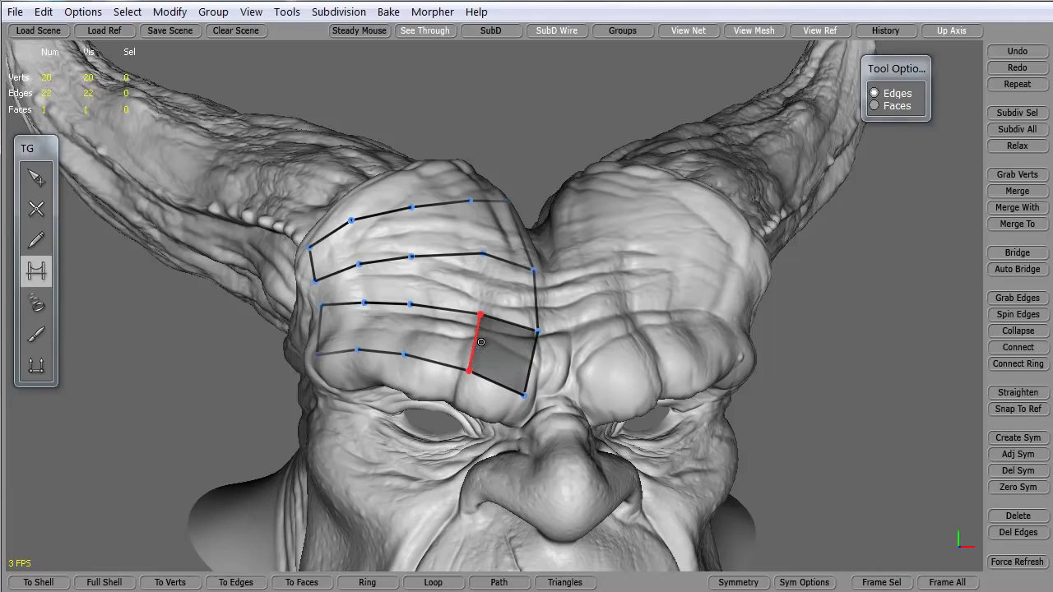
pyautogui.click(408, 330)
pyautogui.click(364, 329)
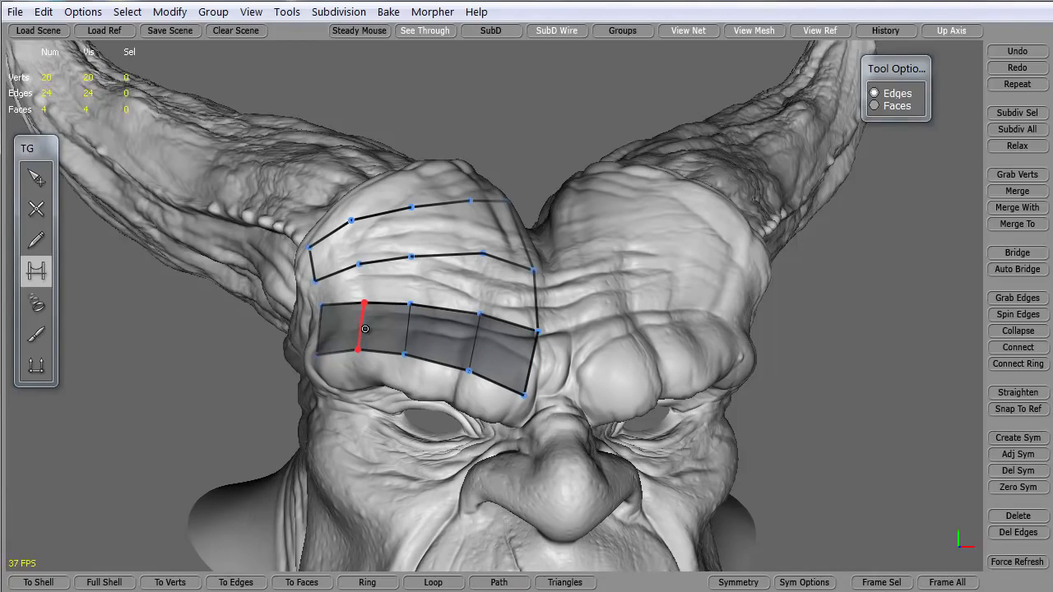
pyautogui.click(485, 280)
pyautogui.click(410, 280)
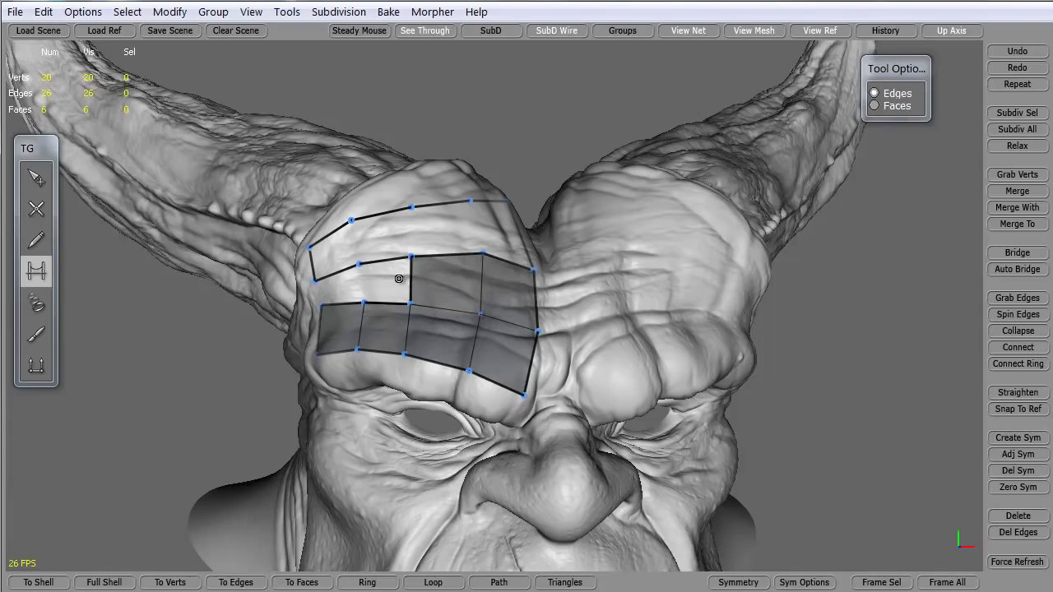
pyautogui.click(362, 284)
pyautogui.click(317, 293)
pyautogui.click(354, 238)
pyautogui.click(485, 226)
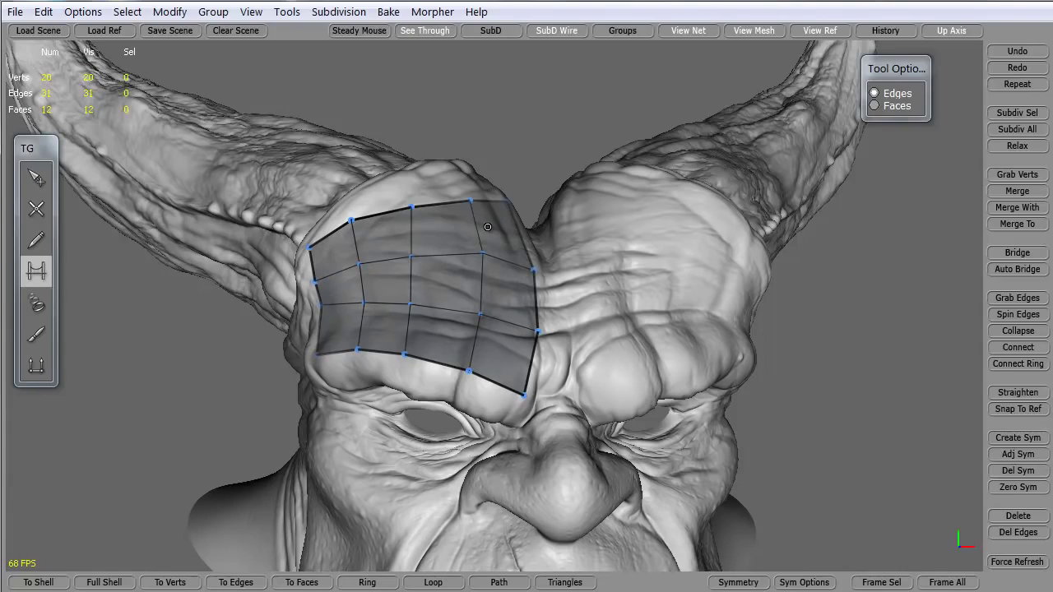
pyautogui.click(338, 352)
pyautogui.moveTo(353, 430)
pyautogui.mouseDown(button='middle')
pyautogui.moveTo(576, 418)
pyautogui.moveTo(381, 436)
pyautogui.moveTo(357, 437)
pyautogui.moveTo(354, 422)
pyautogui.moveTo(371, 430)
pyautogui.mouseUp(button='middle')
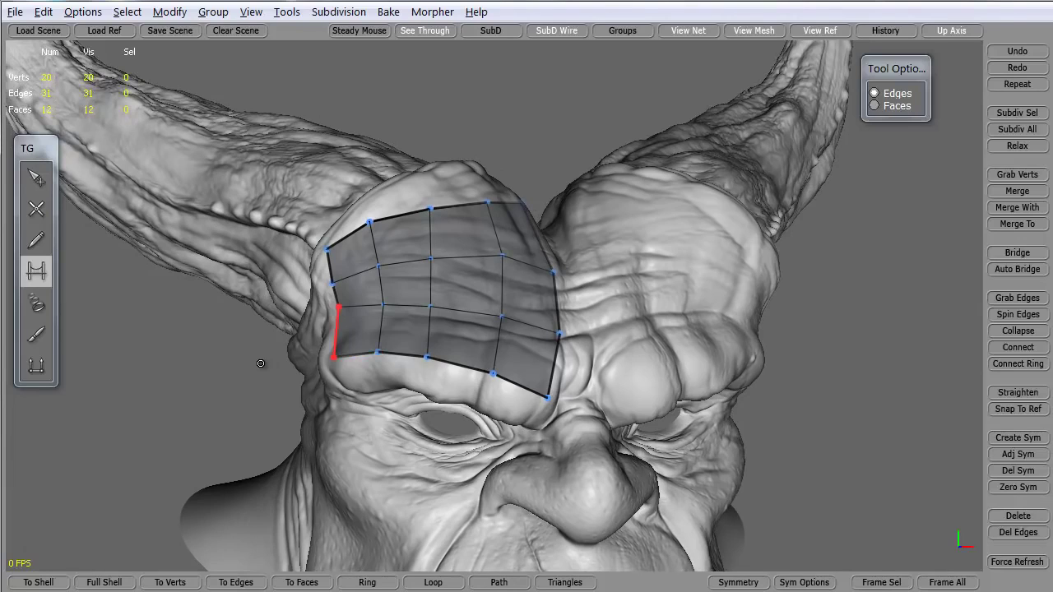
pyautogui.moveTo(371, 430); pyautogui.dragTo(465, 386, button='middle')
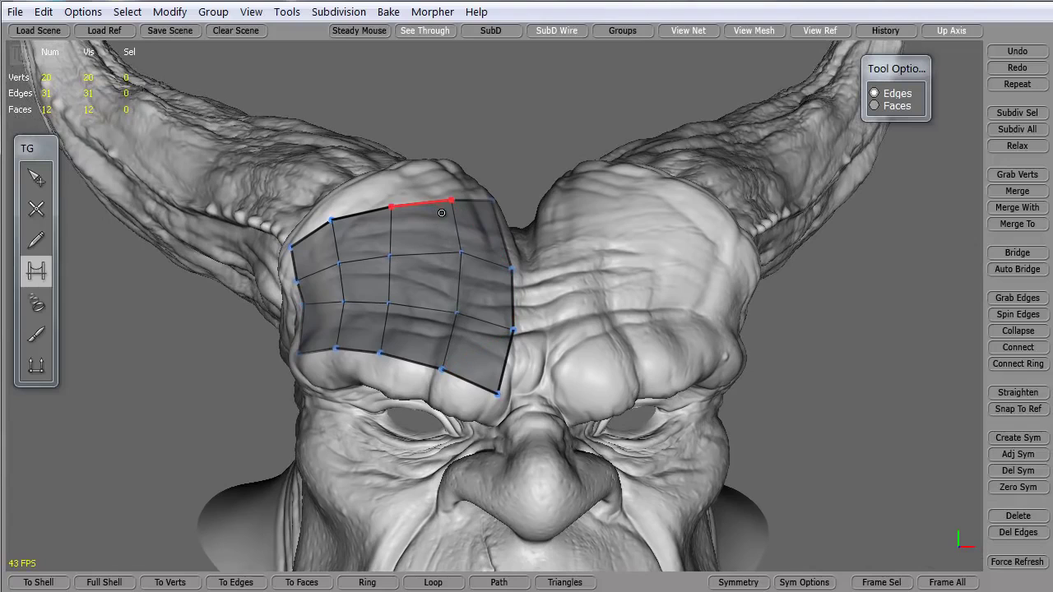
pyautogui.moveTo(203, 409); pyautogui.dragTo(216, 404, button='middle')
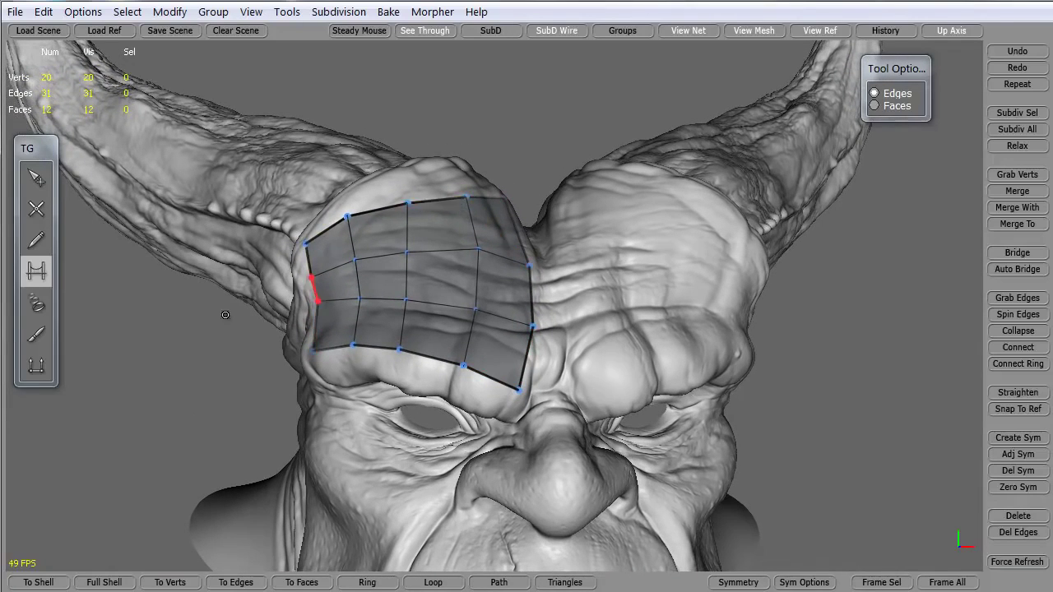
pyautogui.moveTo(217, 320); pyautogui.dragTo(535, 300, button='middle')
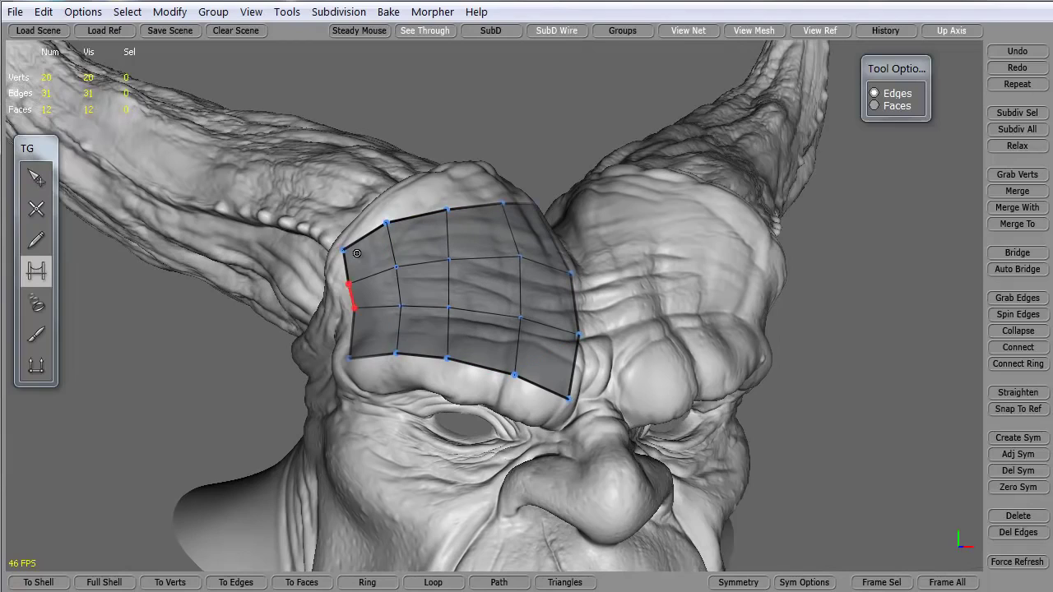
pyautogui.press('alt')
# With the Select tool, pull the patch's top vertex lower and shift its top edge right.
pyautogui.keyDown('alt'); pyautogui.moveTo(294, 452); pyautogui.dragTo(205, 346); pyautogui.keyUp('alt')
pyautogui.click(36, 178)
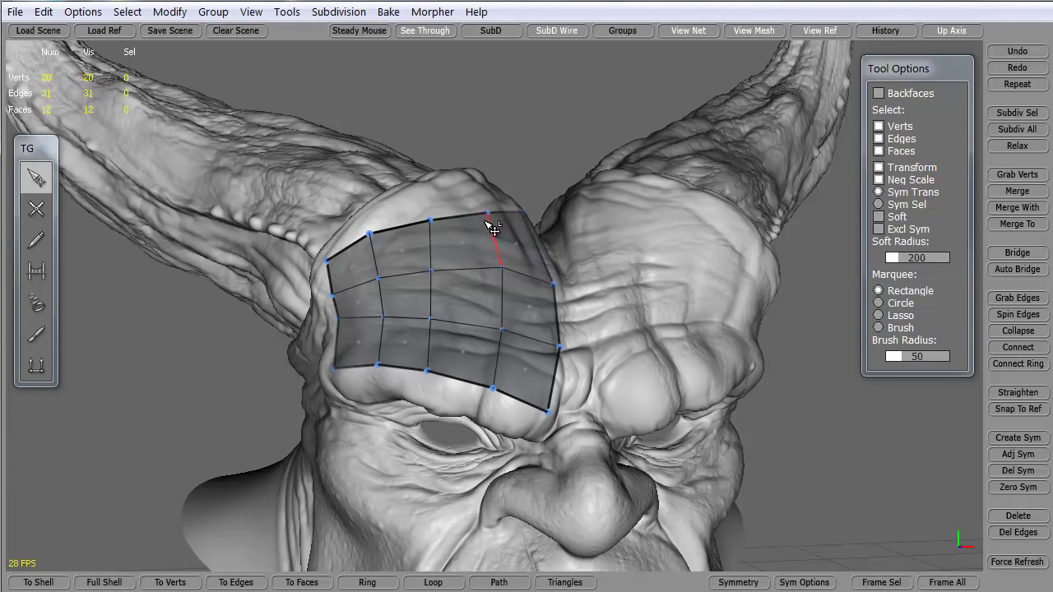
pyautogui.moveTo(496, 221)
pyautogui.mouseDown()
pyautogui.moveTo(469, 208)
pyautogui.moveTo(512, 240)
pyautogui.moveTo(488, 235)
pyautogui.moveTo(494, 225)
pyautogui.mouseUp()
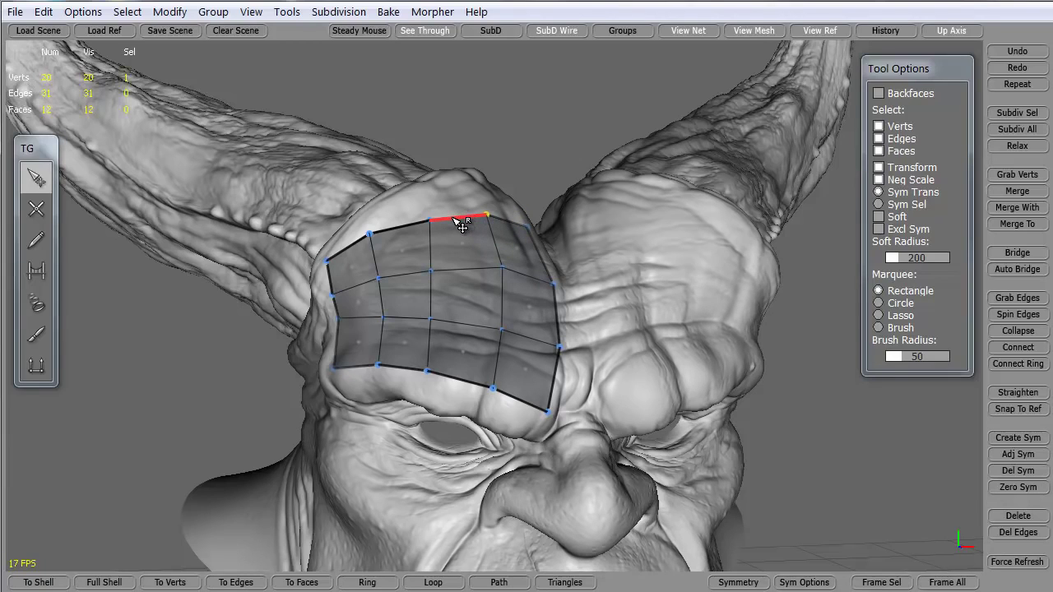
pyautogui.click(459, 221)
pyautogui.moveTo(459, 222)
pyautogui.mouseDown()
pyautogui.moveTo(451, 203)
pyautogui.moveTo(425, 231)
pyautogui.moveTo(455, 254)
pyautogui.moveTo(511, 233)
pyautogui.moveTo(625, 226)
pyautogui.moveTo(500, 228)
pyautogui.moveTo(437, 207)
pyautogui.moveTo(462, 220)
pyautogui.mouseUp()
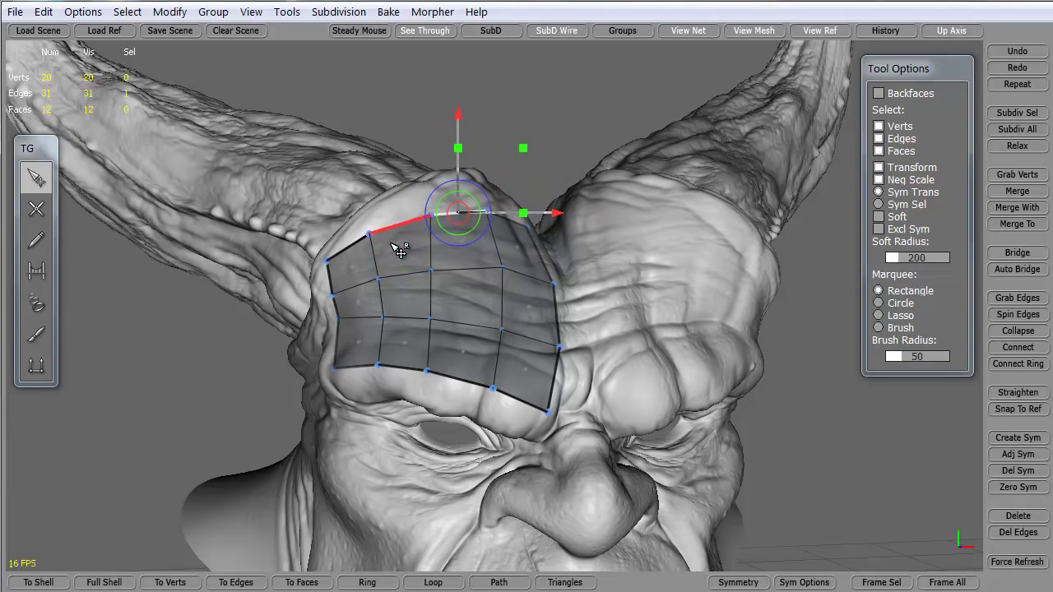
# Nudge the upper-left face slightly right, then marquee-select every face of the patch.
pyautogui.click(405, 257)
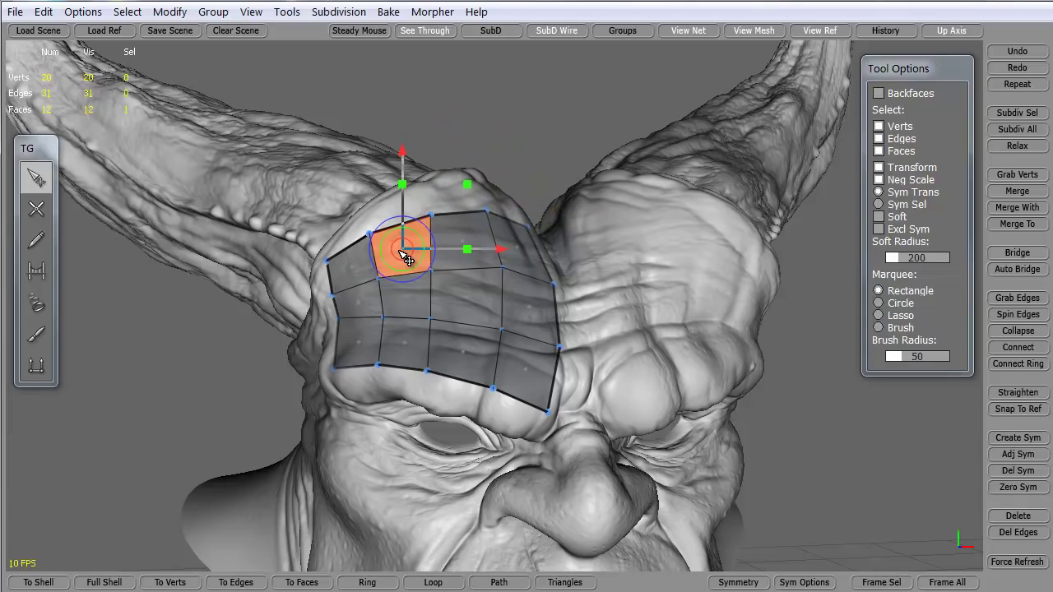
pyautogui.moveTo(406, 258)
pyautogui.mouseDown()
pyautogui.moveTo(430, 223)
pyautogui.moveTo(411, 257)
pyautogui.mouseUp()
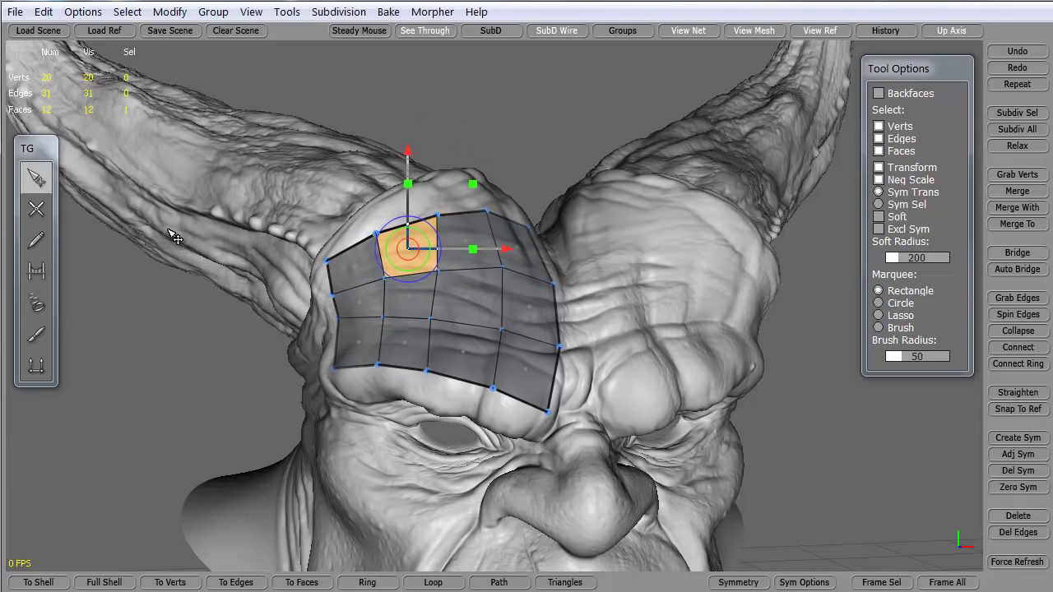
pyautogui.moveTo(262, 173); pyautogui.dragTo(589, 427)
# Delete the old patch and place a four-vertex line along the brow with SimpleCreate.
pyautogui.press('Delete')
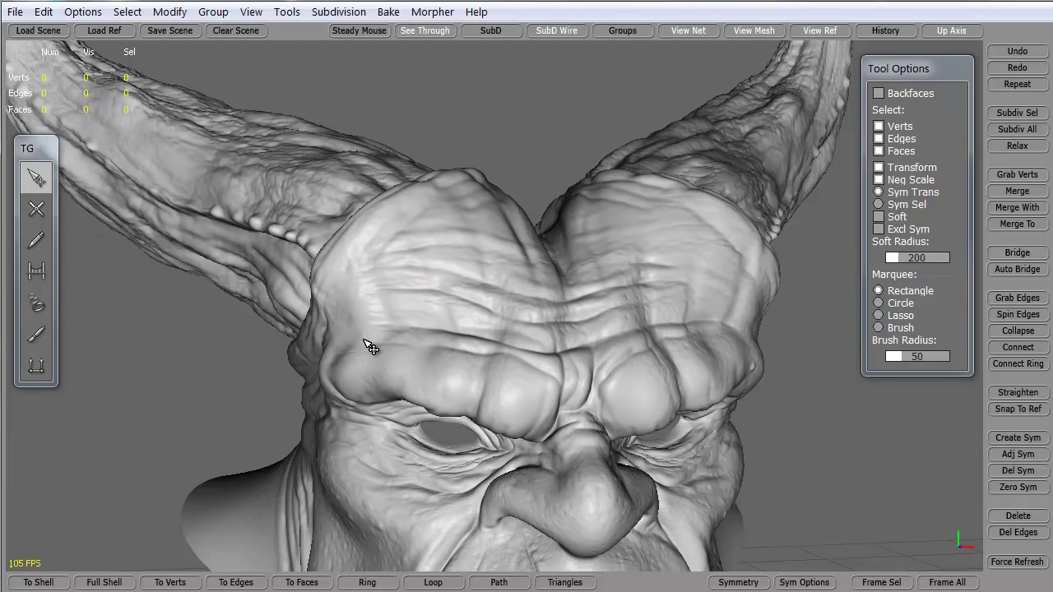
pyautogui.click(38, 210)
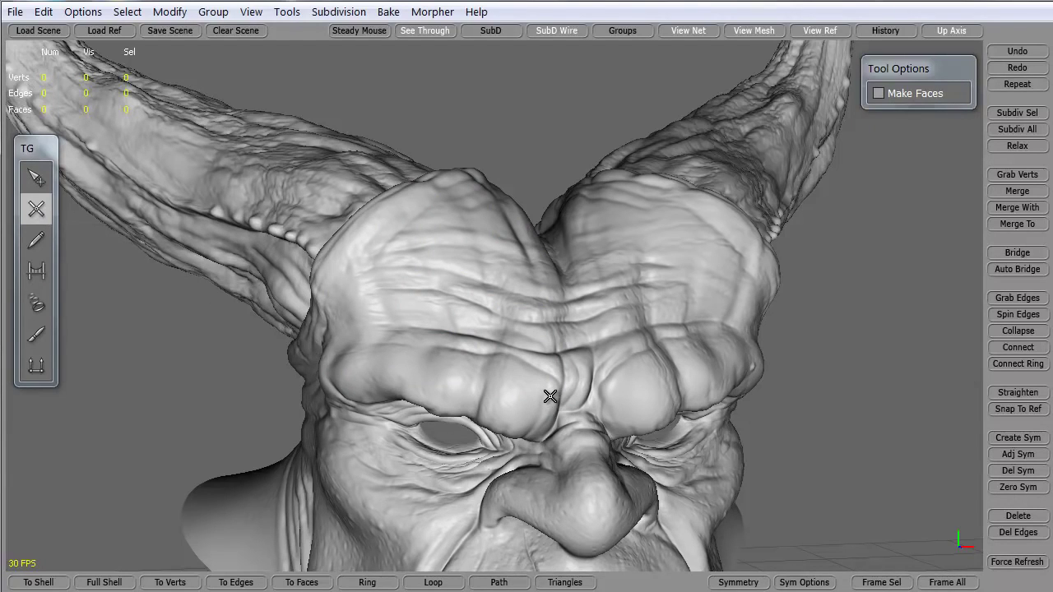
pyautogui.click(490, 375)
pyautogui.click(421, 358)
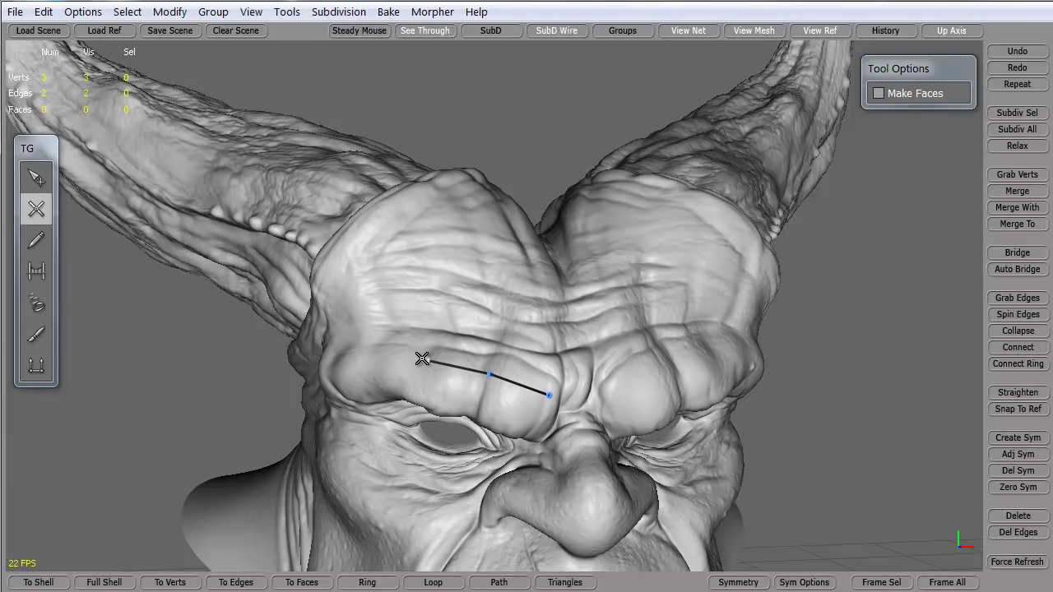
pyautogui.click(367, 359)
pyautogui.click(326, 360)
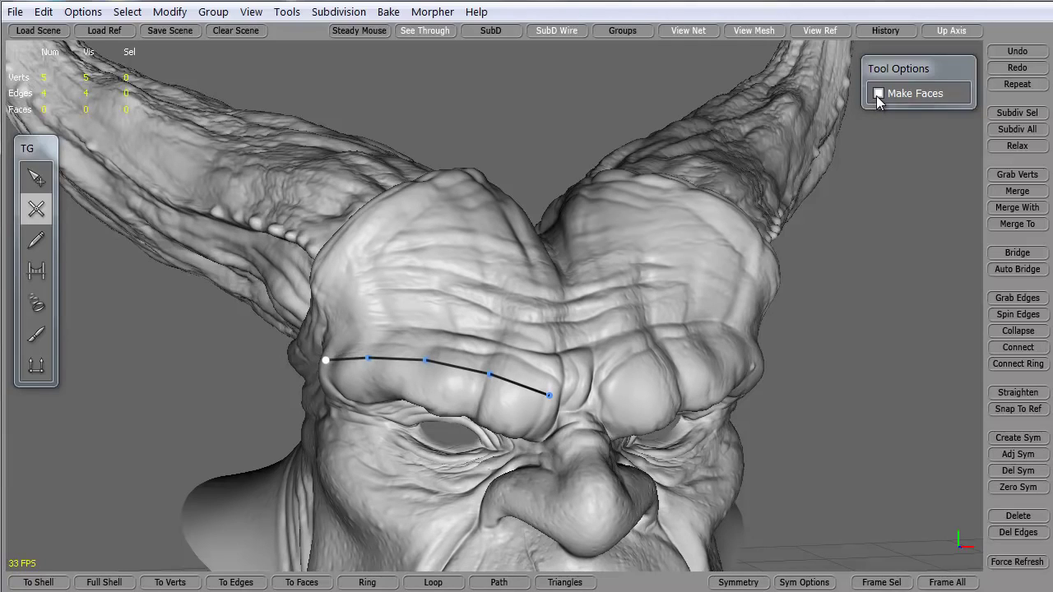
# Build a strip of faces above the brow line with five new vertices.
pyautogui.click(328, 302)
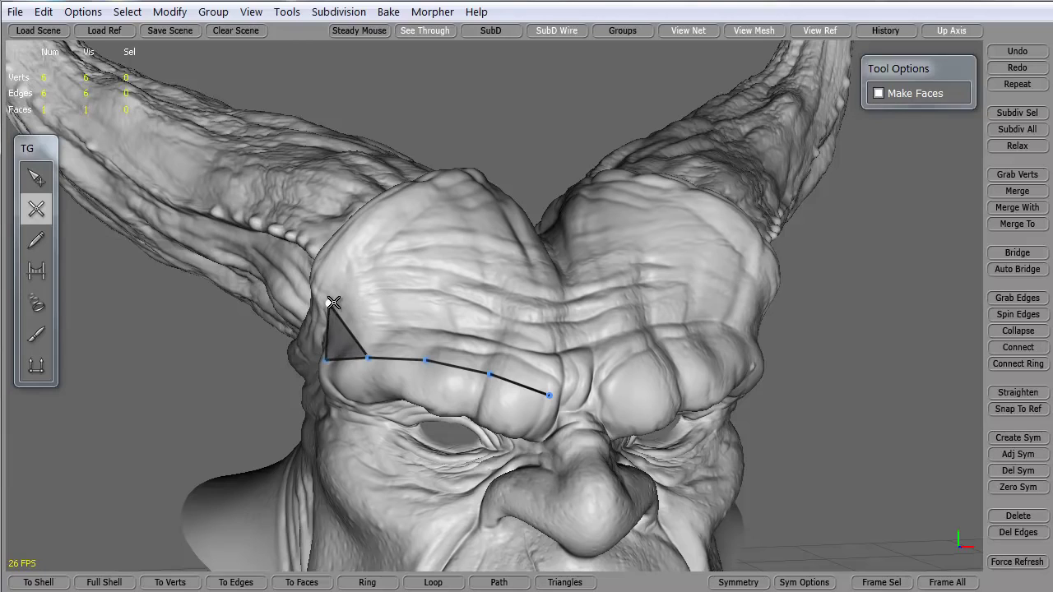
pyautogui.click(376, 300)
pyautogui.click(430, 303)
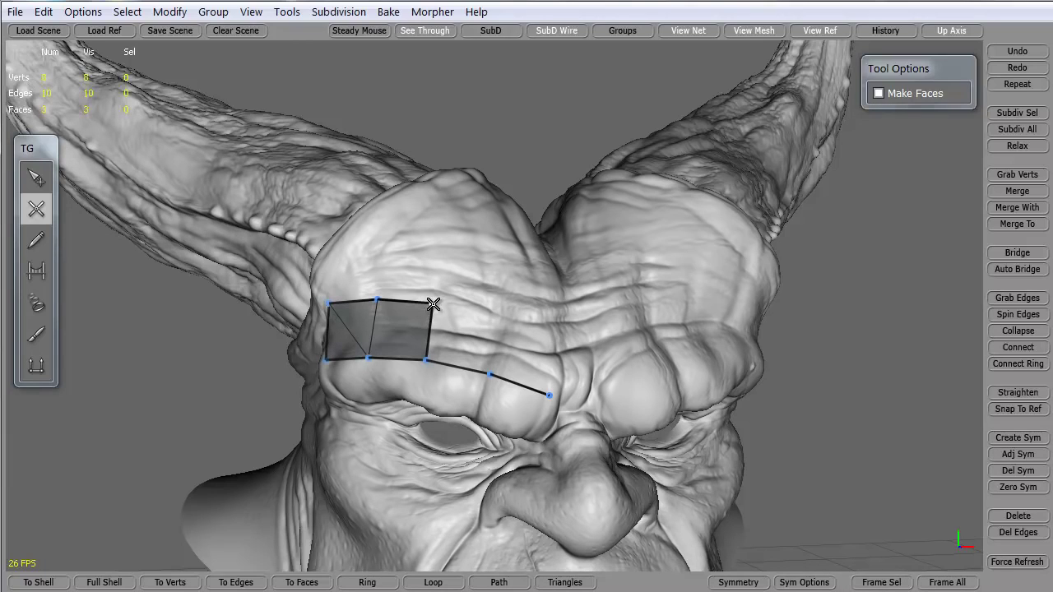
pyautogui.click(501, 312)
pyautogui.click(562, 332)
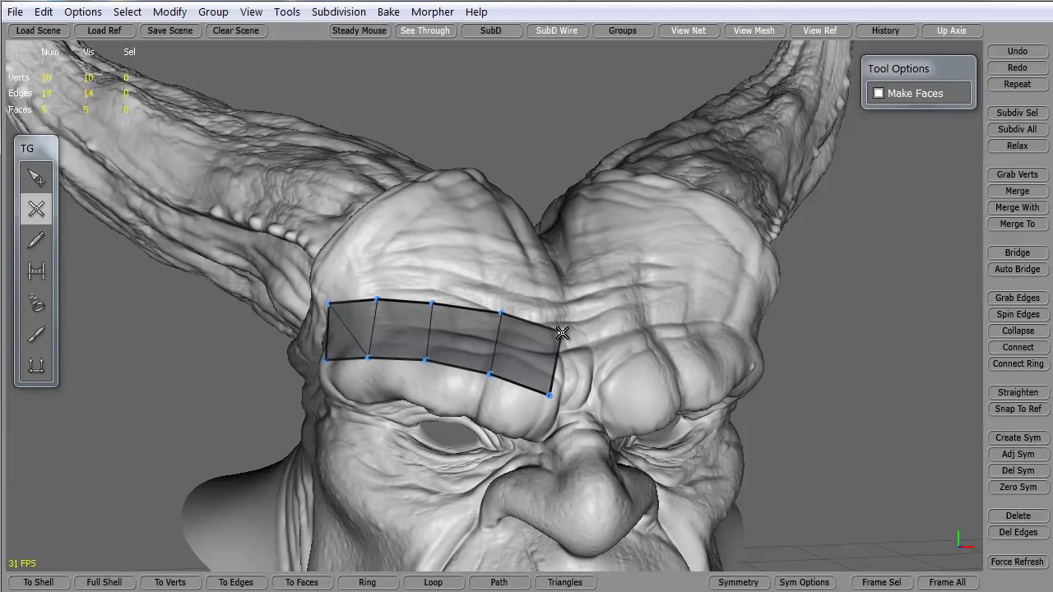
# Add a second row of faces across the forehead above the strip.
pyautogui.click(549, 263)
pyautogui.click(501, 256)
pyautogui.click(434, 255)
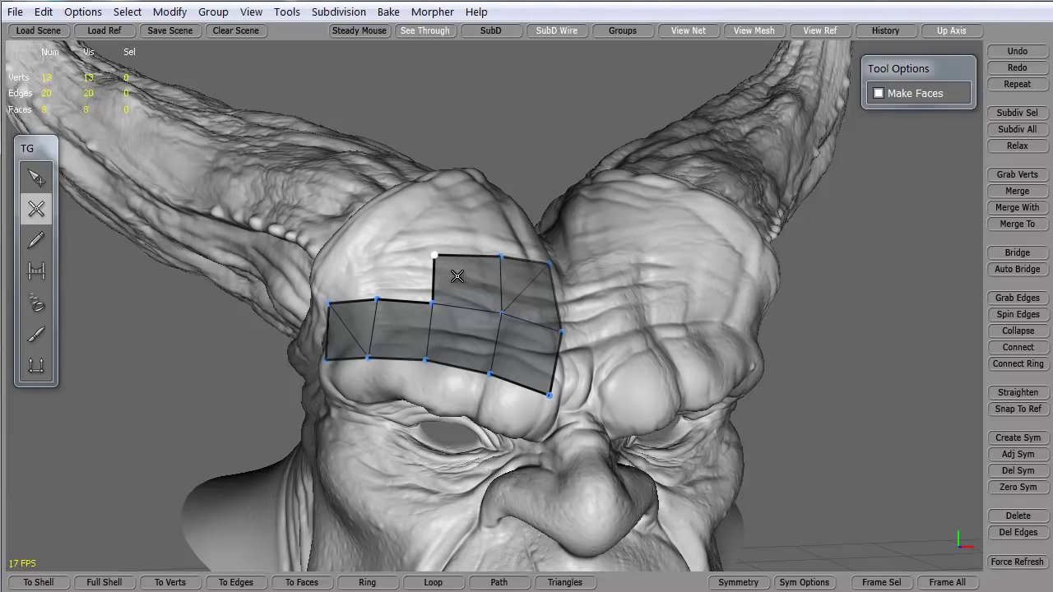
pyautogui.click(376, 260)
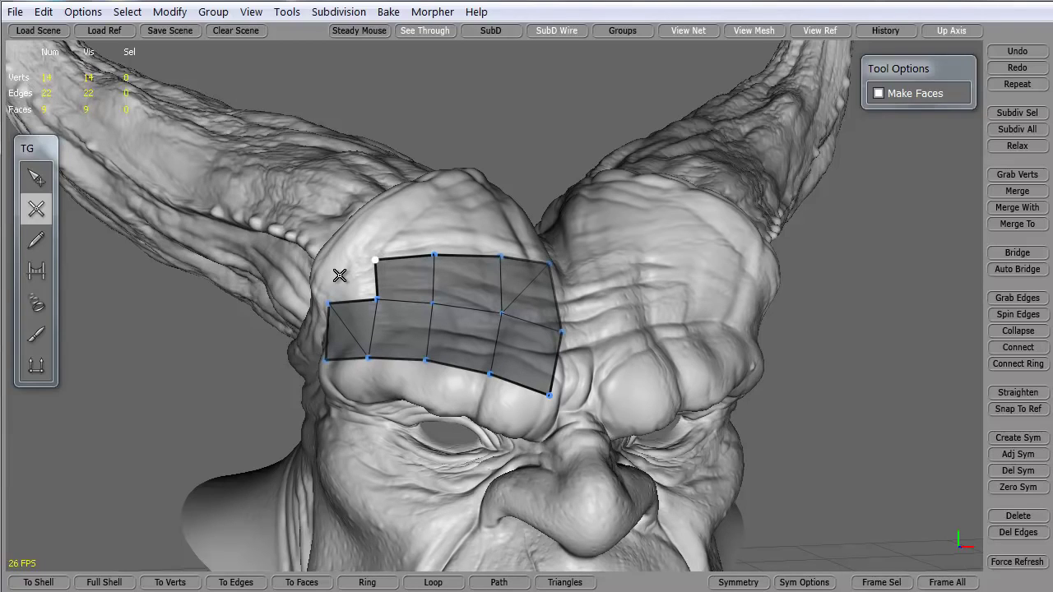
pyautogui.click(327, 279)
# Fill in the upper faces up to the patch's top right and orbit to inspect them.
pyautogui.click(320, 258)
pyautogui.click(367, 225)
pyautogui.click(433, 212)
pyautogui.click(495, 206)
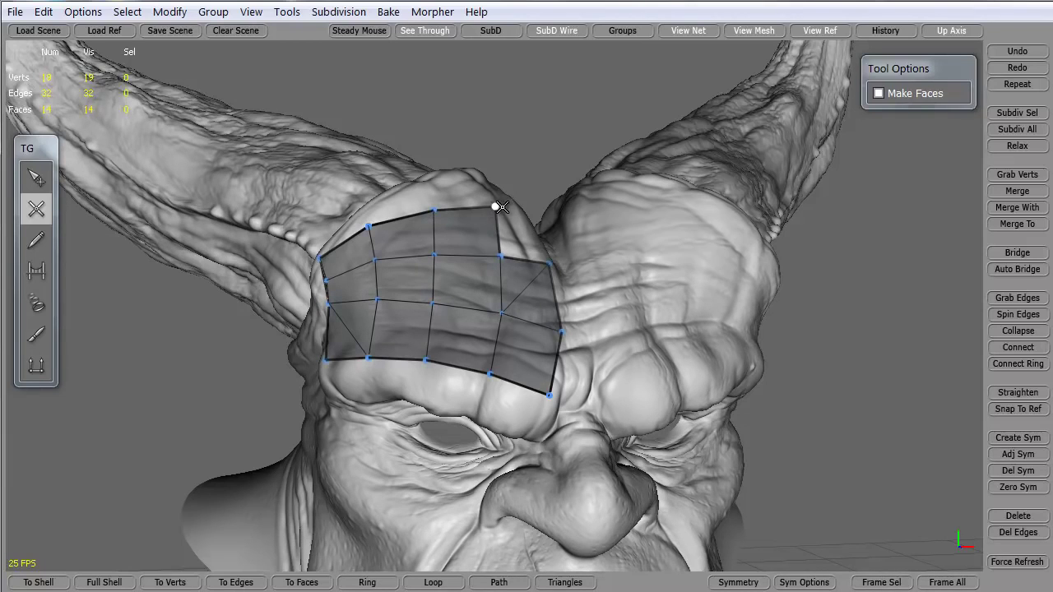
pyautogui.click(521, 212)
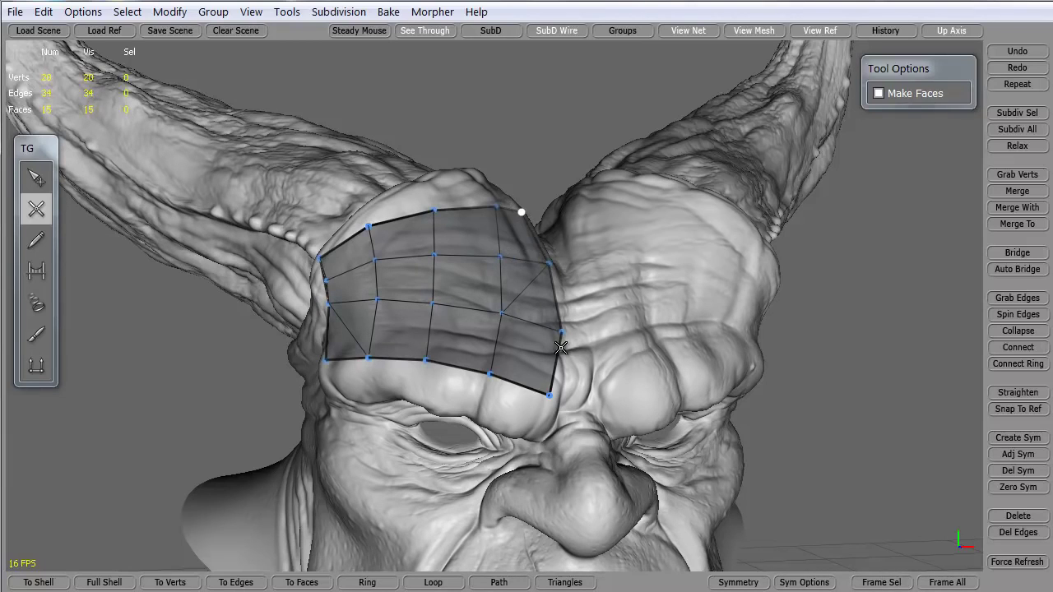
pyautogui.moveTo(522, 374); pyautogui.dragTo(487, 417, button='middle')
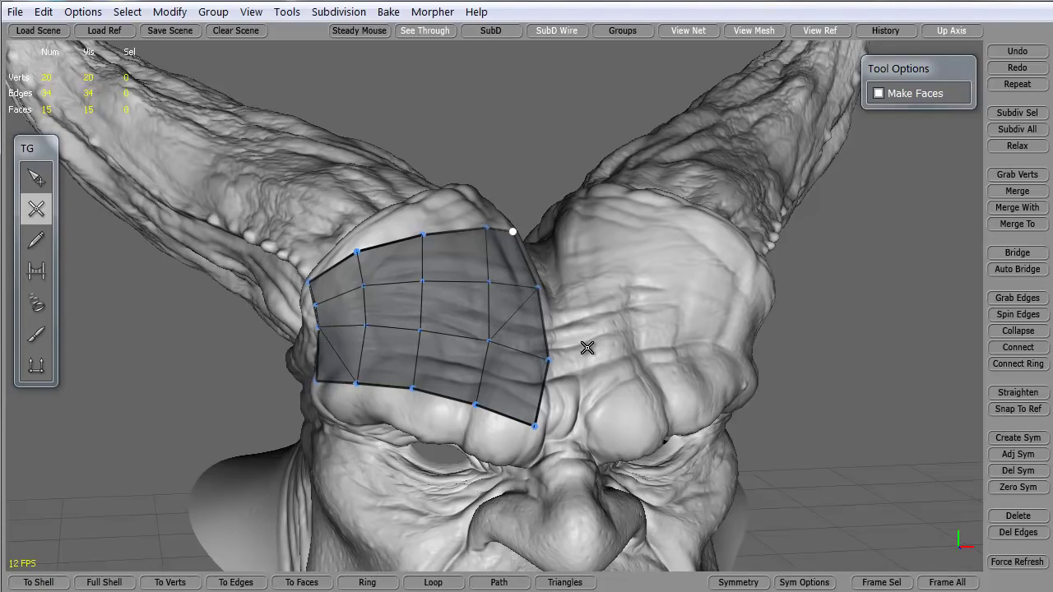
pyautogui.moveTo(587, 349); pyautogui.dragTo(547, 359, button='middle')
# Slide two top-edge vertices left and delete a diagonal edge to merge triangles into a quad.
pyautogui.click(36, 177)
pyautogui.moveTo(466, 252); pyautogui.dragTo(445, 253, button='middle')
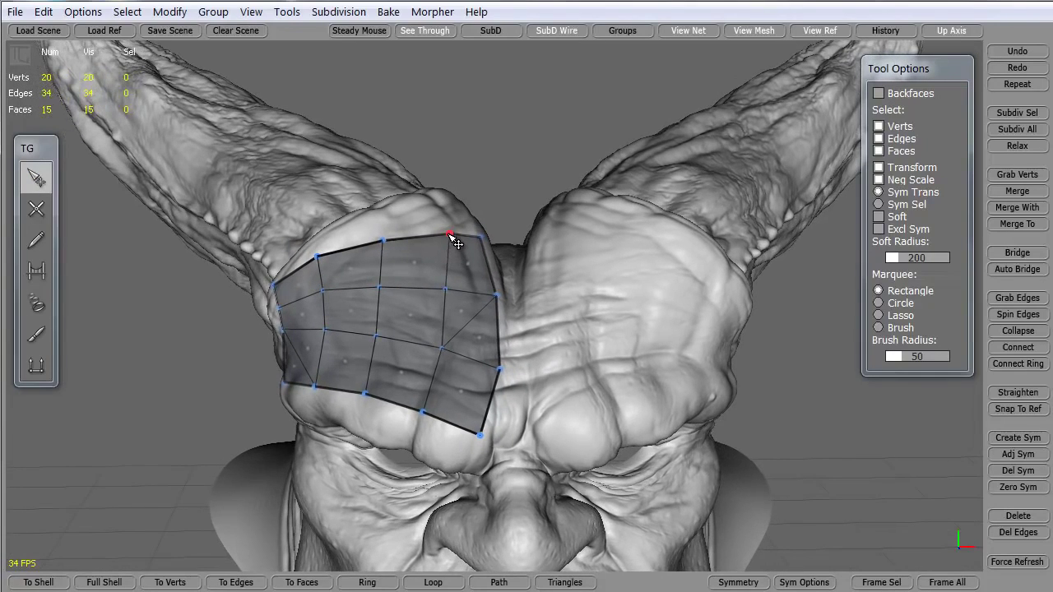
pyautogui.moveTo(449, 235); pyautogui.dragTo(372, 241)
pyautogui.moveTo(352, 324); pyautogui.dragTo(498, 313, button='middle')
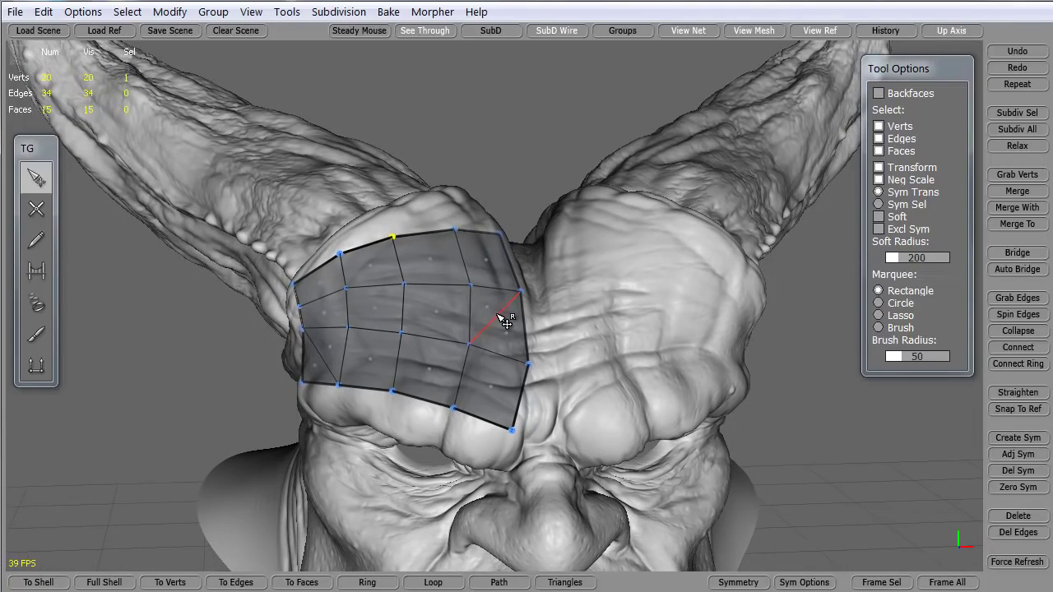
pyautogui.click(504, 316)
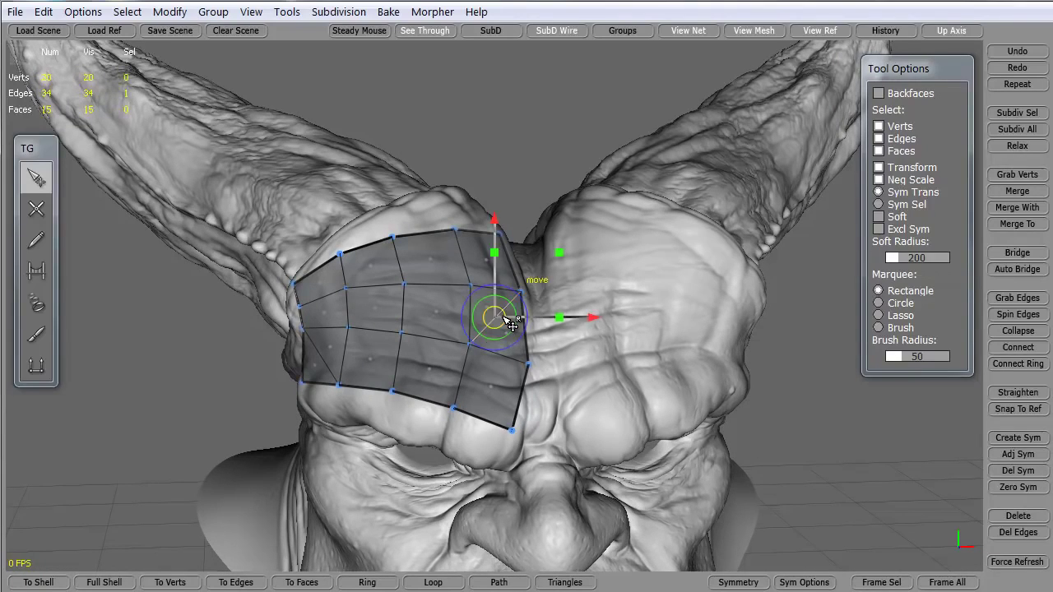
pyautogui.press('Delete')
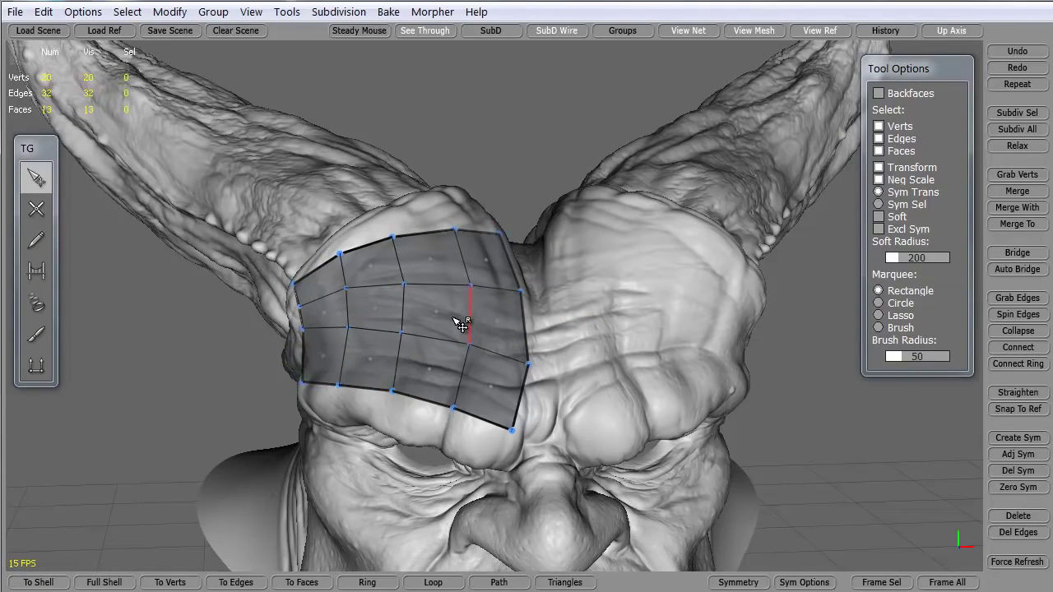
# Delete the diagonal edge at the patch's left border, leaving 12 quads.
pyautogui.moveTo(388, 438); pyautogui.dragTo(545, 431, button='middle')
pyautogui.scroll(5, 490, 316)
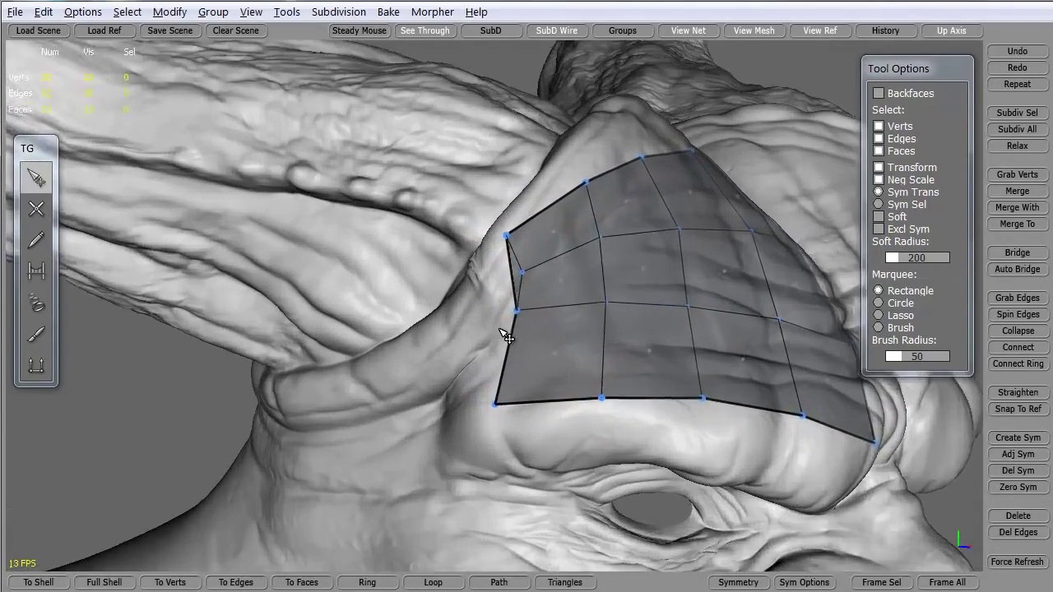
pyautogui.click(534, 269)
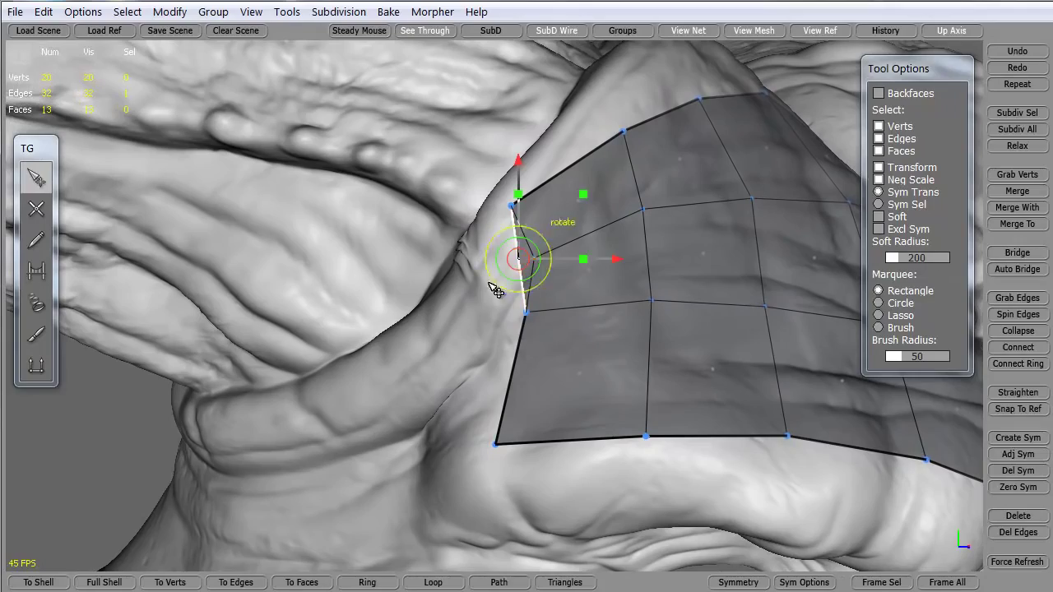
pyautogui.press('Delete')
# Marquee-select all faces of the patch and delete it.
pyautogui.scroll(-4, 494, 337)
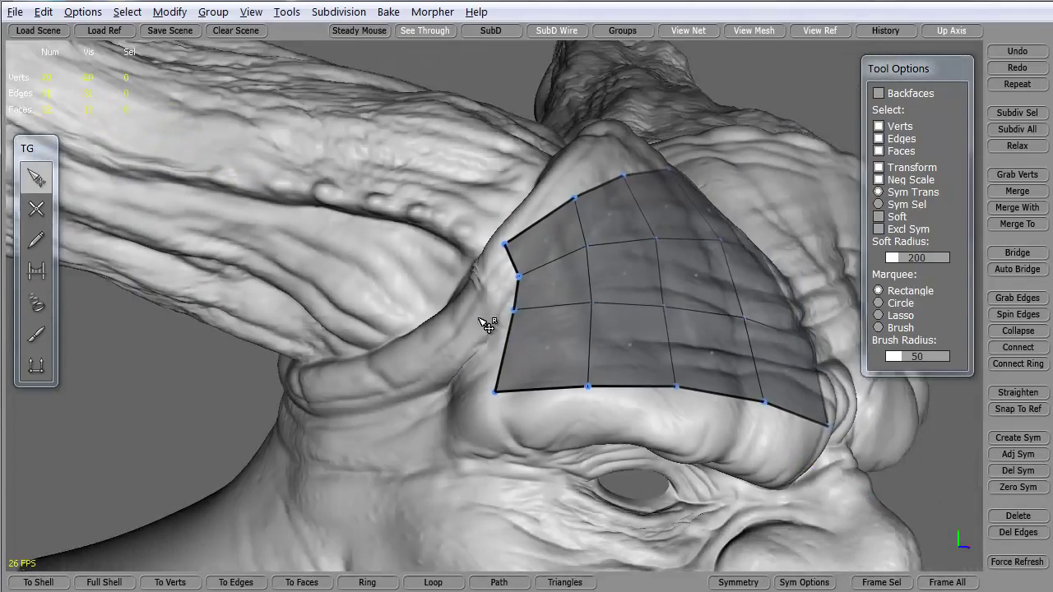
pyautogui.moveTo(491, 322); pyautogui.dragTo(399, 404, button='middle')
pyautogui.scroll(2, 379, 355)
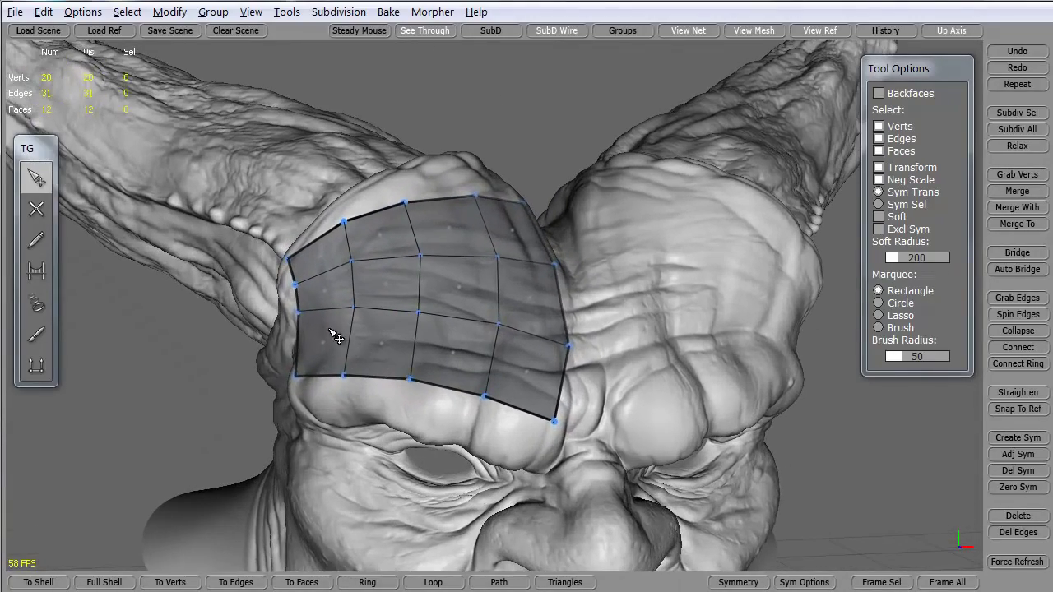
pyautogui.moveTo(226, 177); pyautogui.dragTo(621, 467)
pyautogui.press('Delete')
# With SimpleCreate, place a four-vertex line across the brow.
pyautogui.click(36, 211)
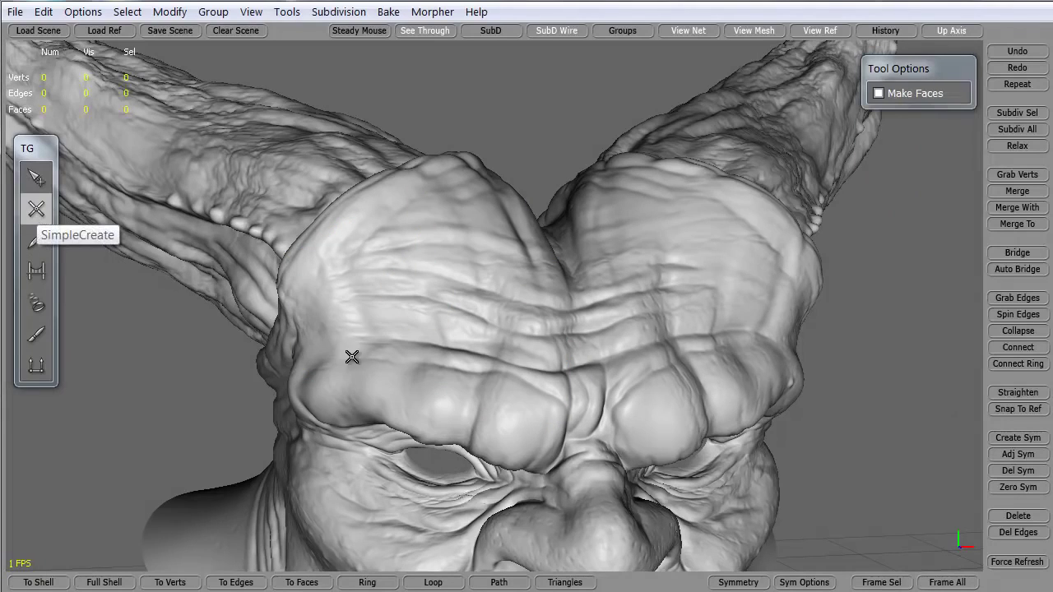
pyautogui.moveTo(492, 434); pyautogui.dragTo(513, 327, button='middle')
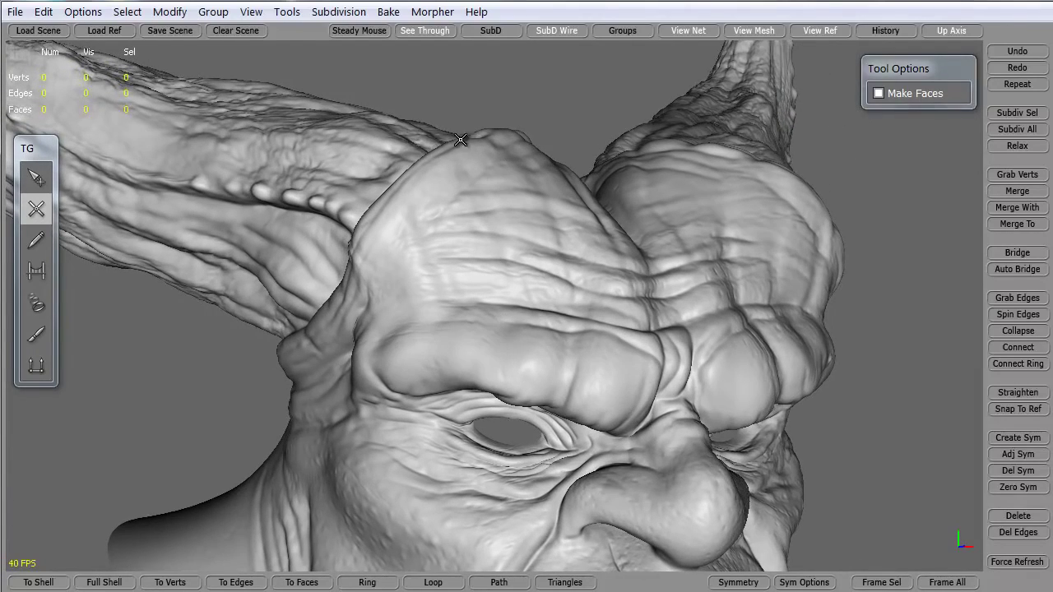
pyautogui.moveTo(440, 311); pyautogui.dragTo(474, 326, button='middle')
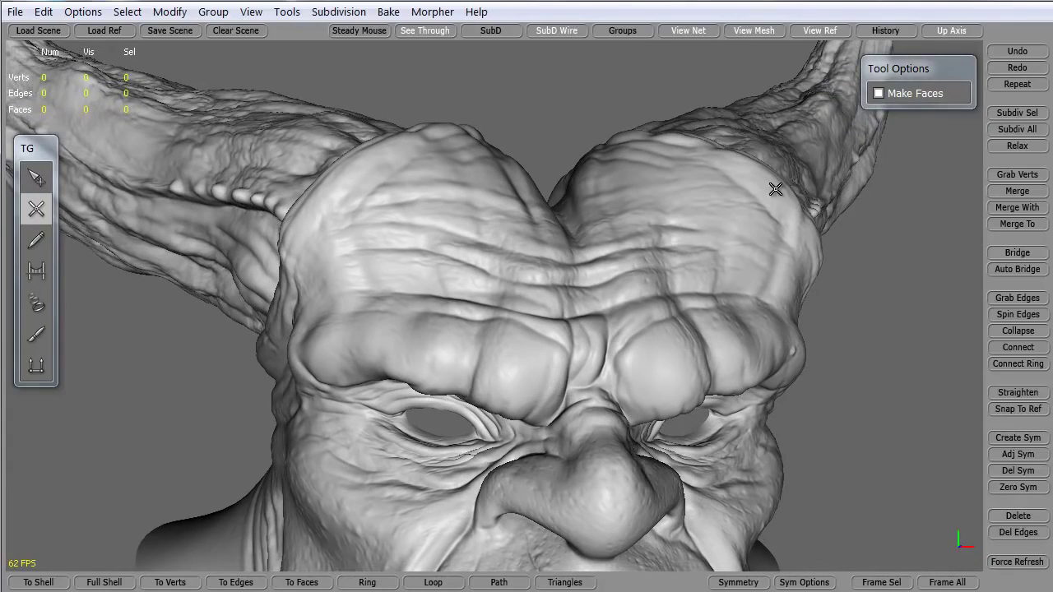
pyautogui.click(563, 385)
pyautogui.click(500, 360)
pyautogui.click(412, 347)
pyautogui.click(347, 347)
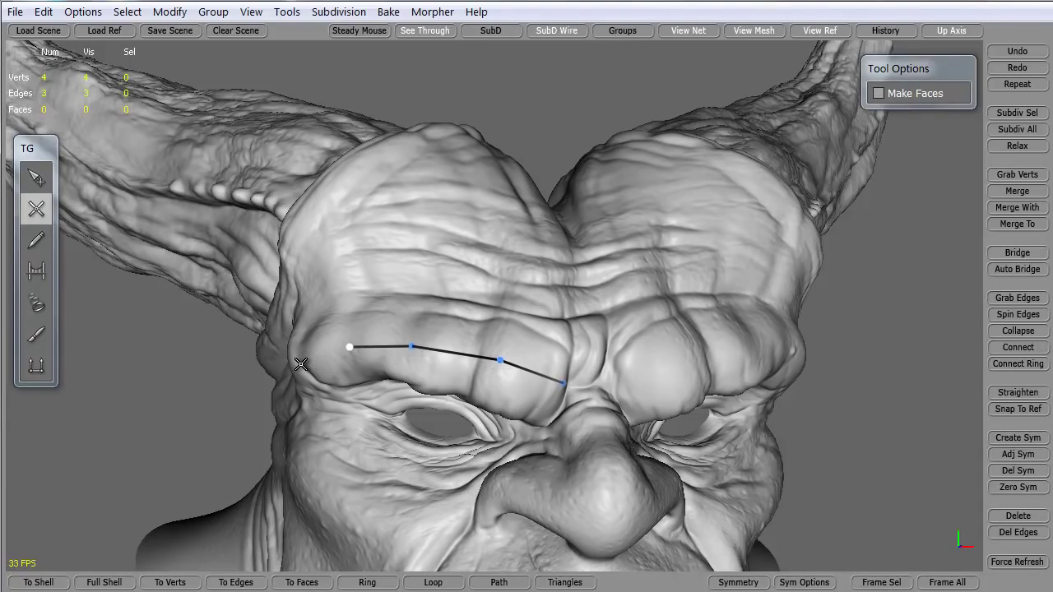
# Place vertices along the horn ridge and connect the top one to the brow line's end.
pyautogui.click(281, 229)
pyautogui.keyDown('alt'); pyautogui.moveTo(277, 207); pyautogui.dragTo(284, 254); pyautogui.keyUp('alt')
pyautogui.click(257, 246)
pyautogui.click(298, 210)
pyautogui.click(368, 178)
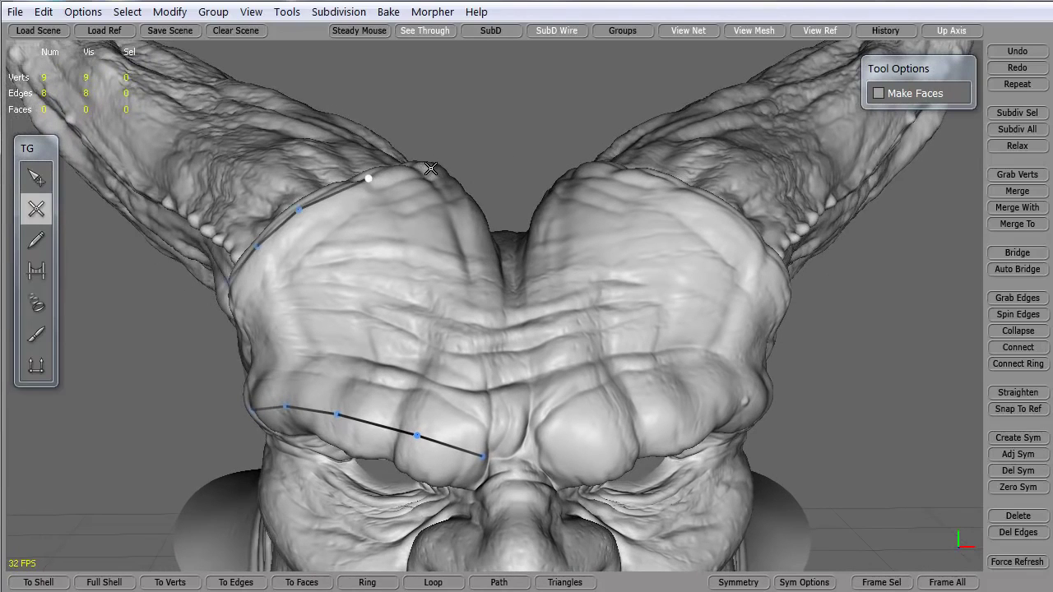
pyautogui.click(483, 454)
pyautogui.keyDown('alt'); pyautogui.moveTo(434, 435); pyautogui.dragTo(376, 332); pyautogui.keyUp('alt')
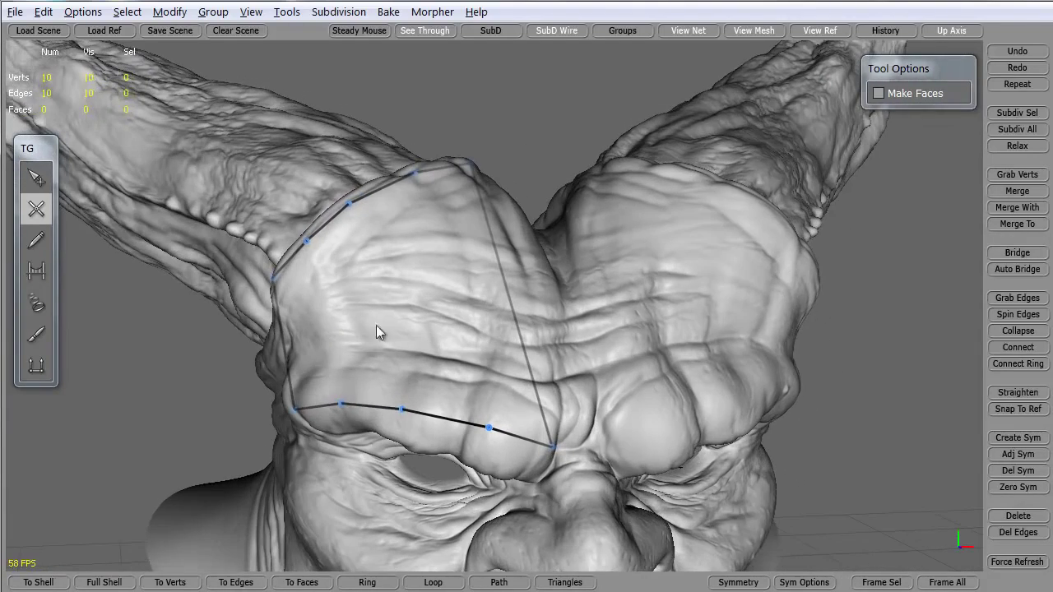
# Bridge the upper-left outline edge to the left boundary with the Bridge tool, creating the first face.
pyautogui.click(36, 270)
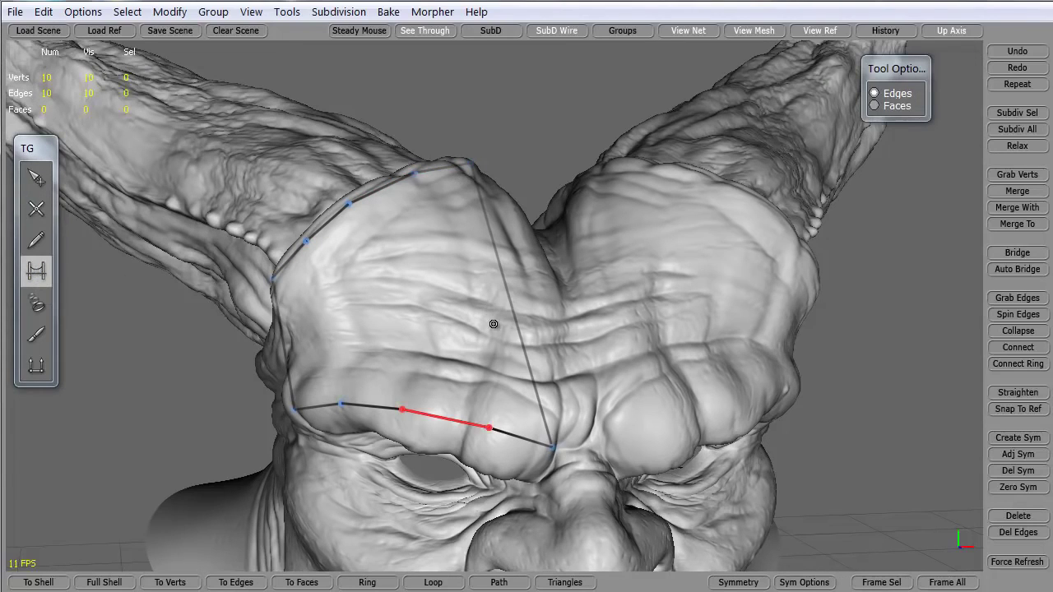
pyautogui.click(355, 321)
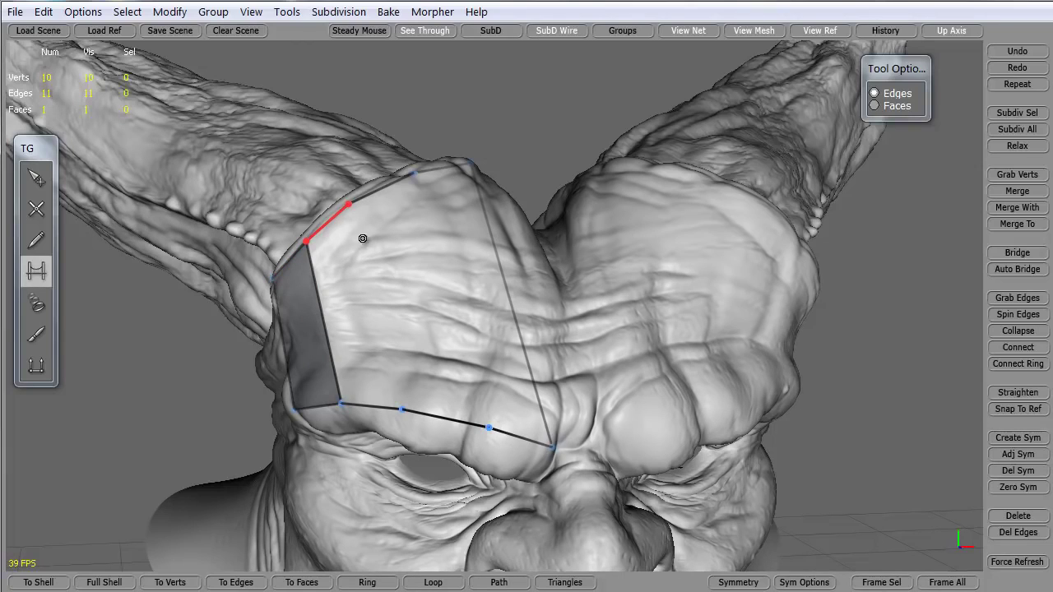
# Draw two edges from horn-ridge vertices down to the brow line, splitting the outline into 4 quads.
pyautogui.click(36, 210)
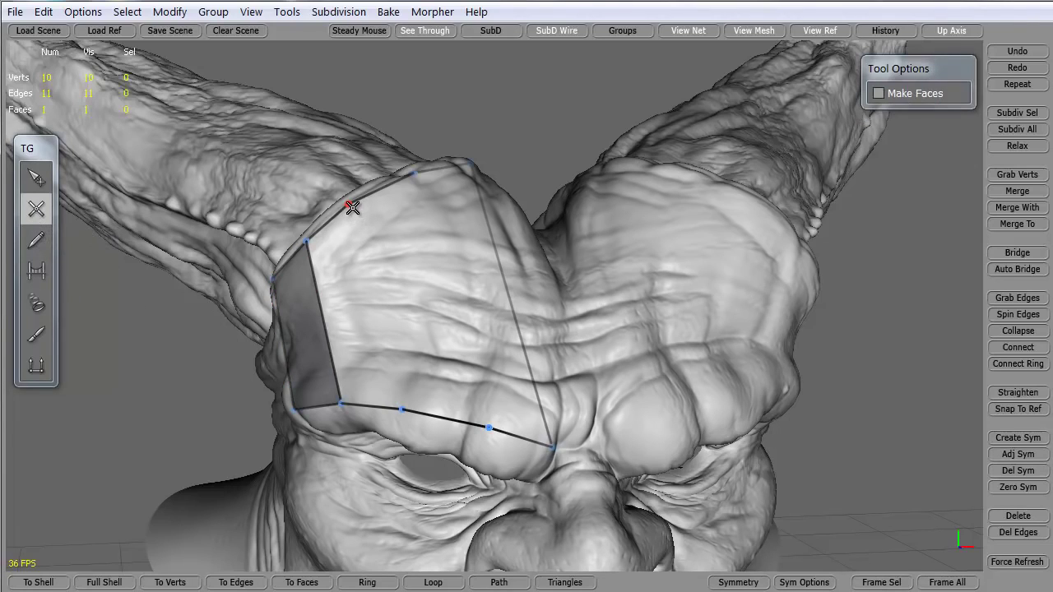
pyautogui.moveTo(351, 205); pyautogui.dragTo(399, 404)
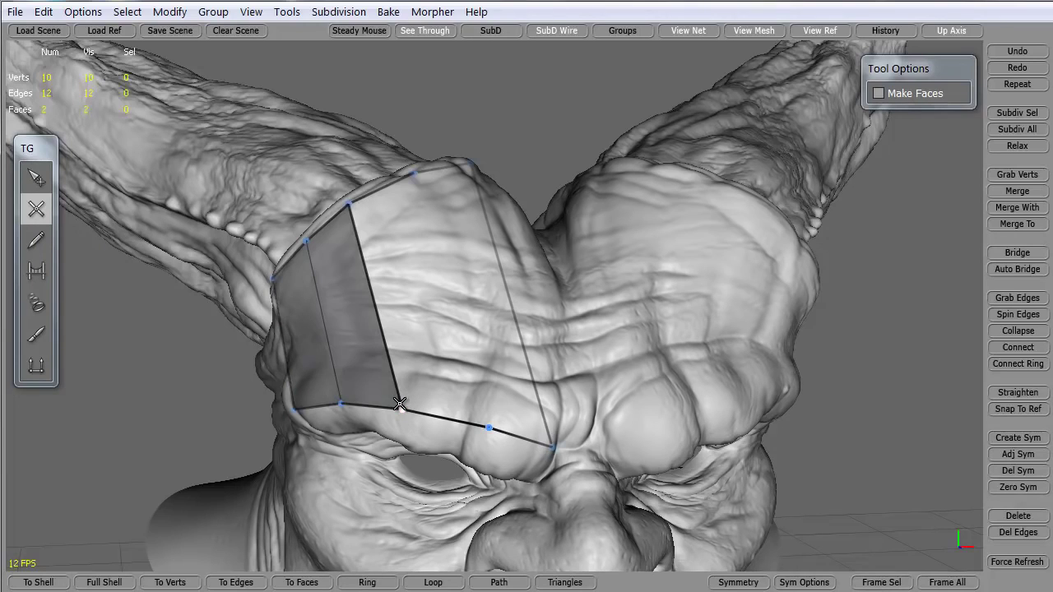
pyautogui.click(36, 176)
pyautogui.click(37, 212)
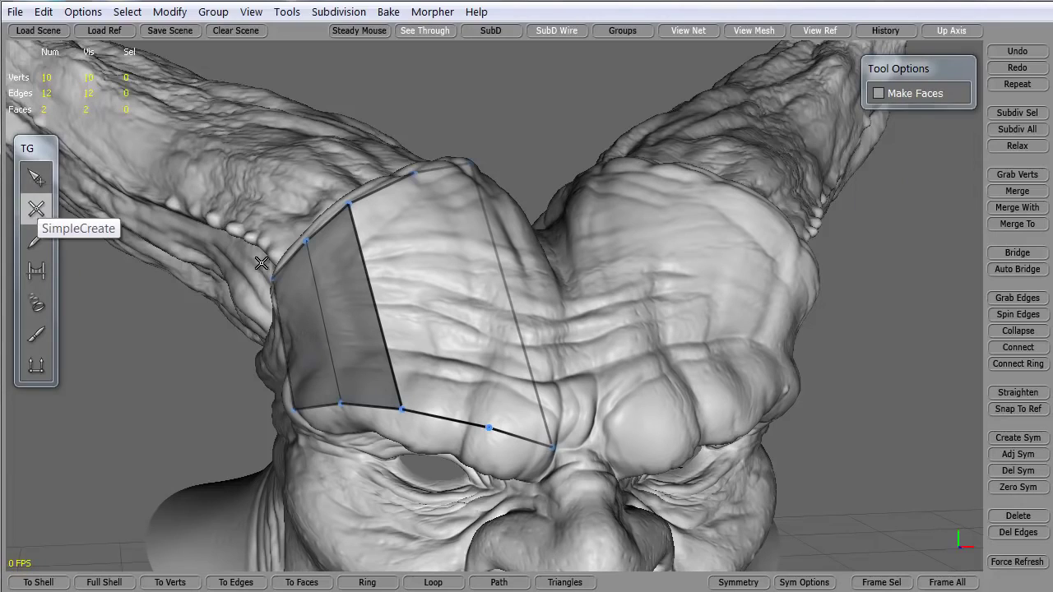
pyautogui.click(414, 173)
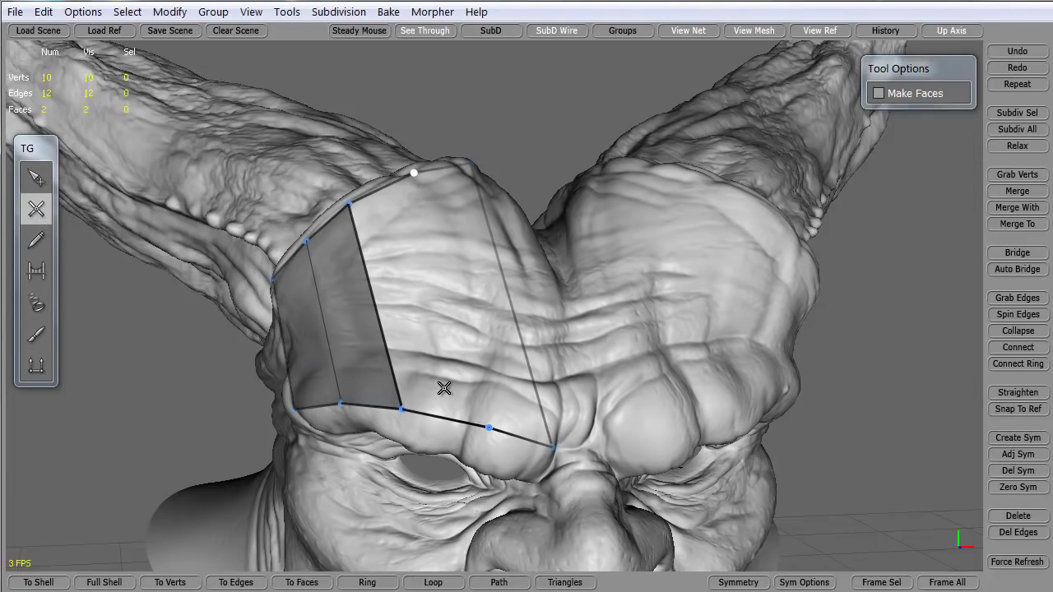
pyautogui.click(491, 420)
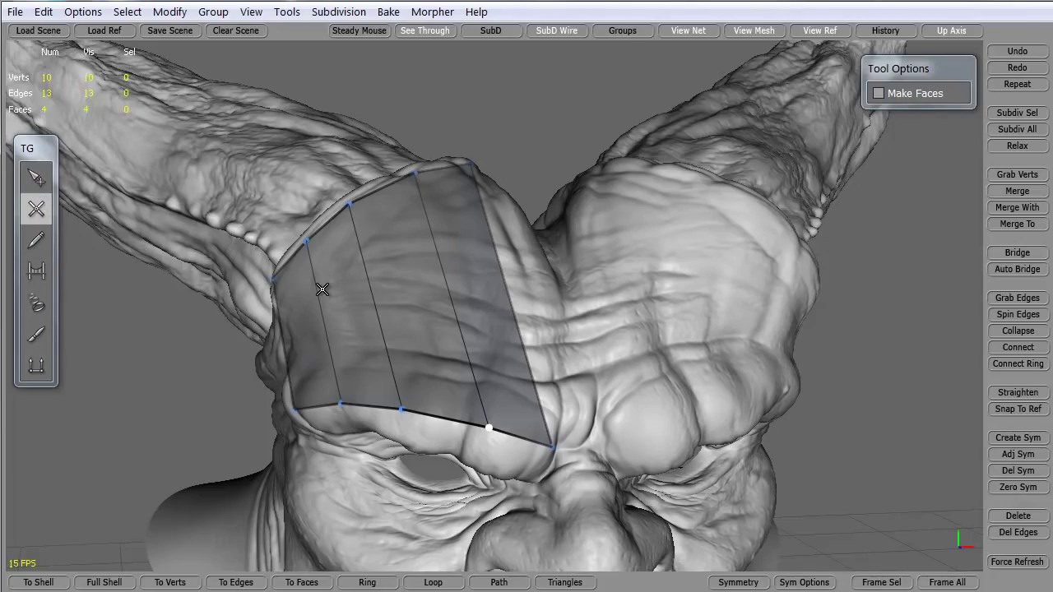
pyautogui.moveTo(249, 380); pyautogui.dragTo(633, 207, button='middle')
pyautogui.moveTo(741, 317); pyautogui.dragTo(493, 276, button='middle')
pyautogui.moveTo(409, 339); pyautogui.dragTo(328, 339, button='middle')
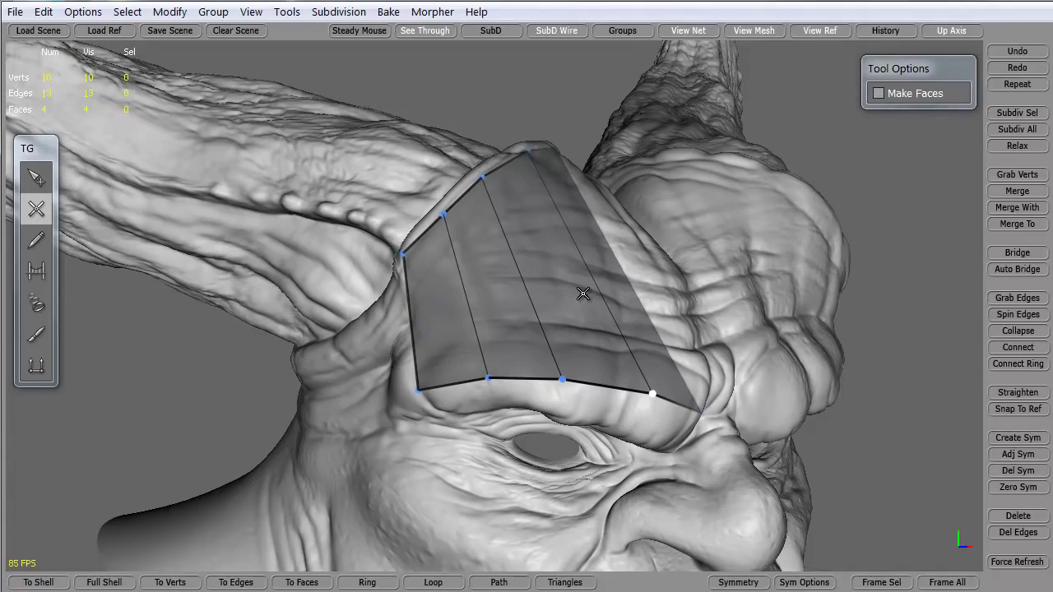
pyautogui.moveTo(613, 340); pyautogui.dragTo(417, 352, button='middle')
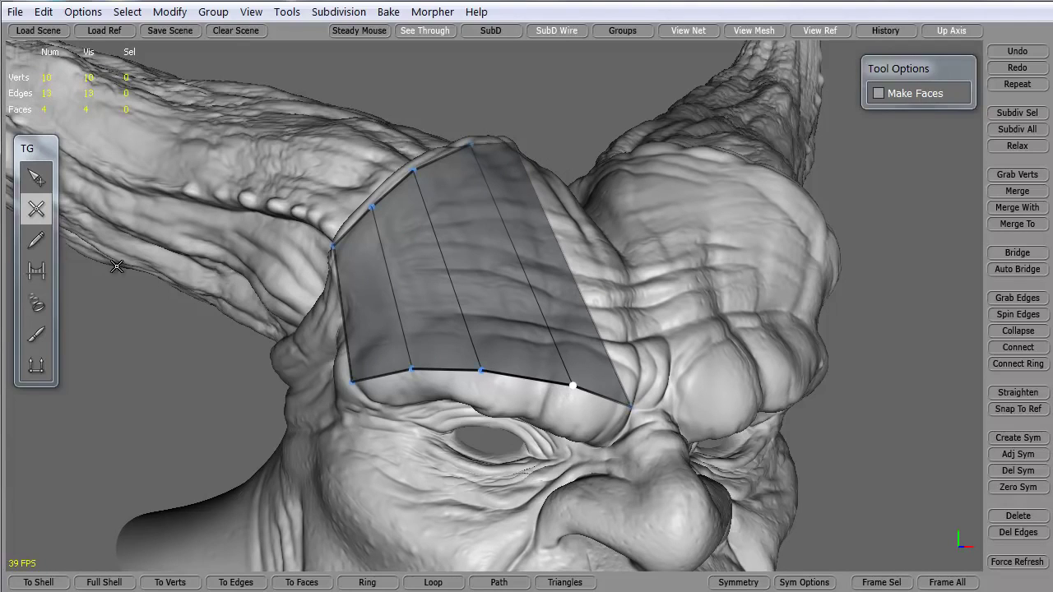
# In SimpleEdit with Edges on, connect the first ring of five vertical edges into a loop.
pyautogui.click(36, 177)
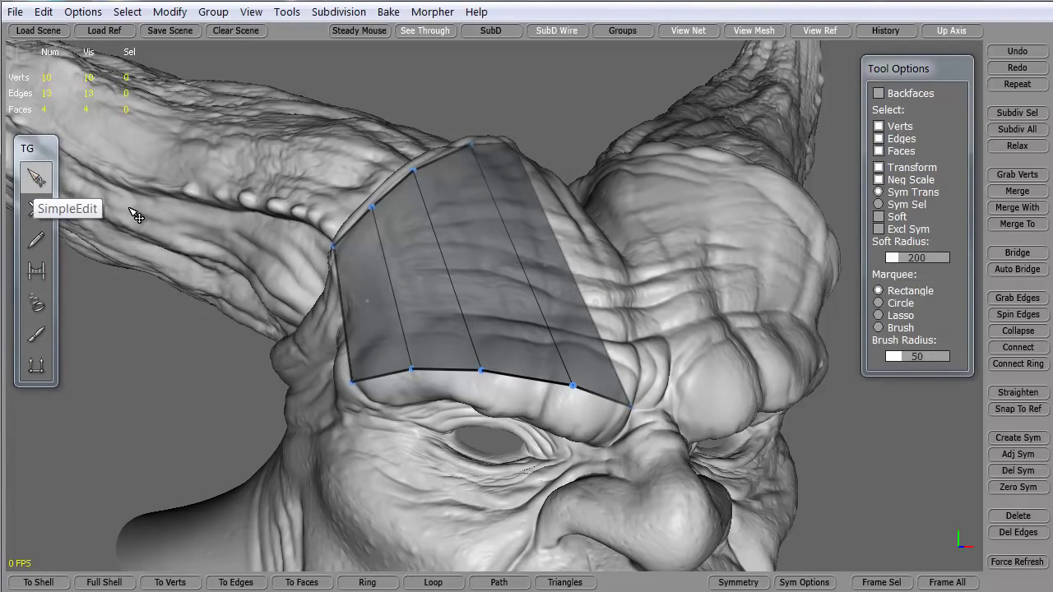
pyautogui.click(879, 138)
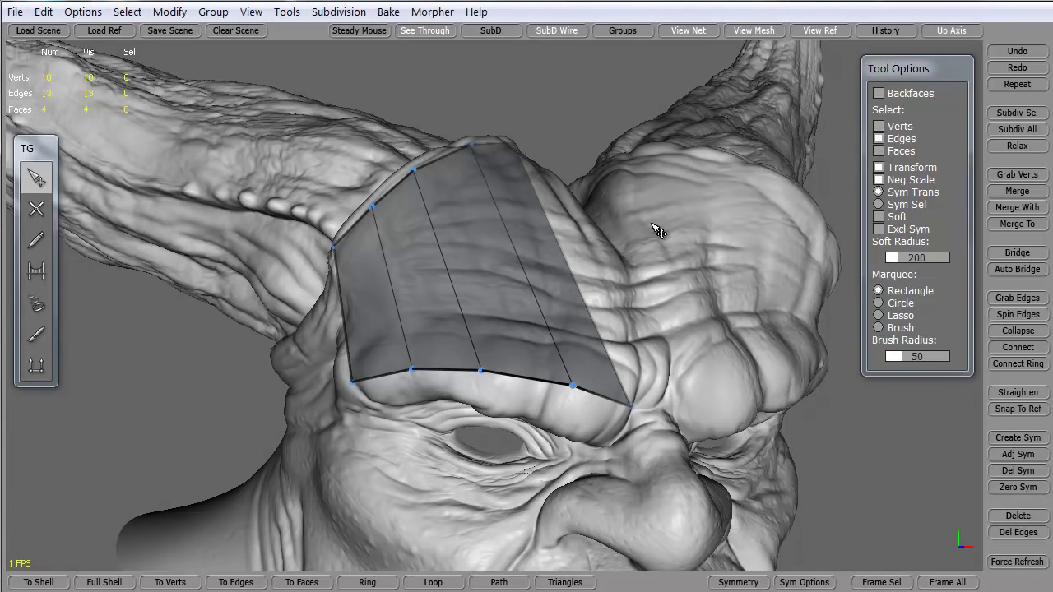
pyautogui.doubleClick(571, 261)
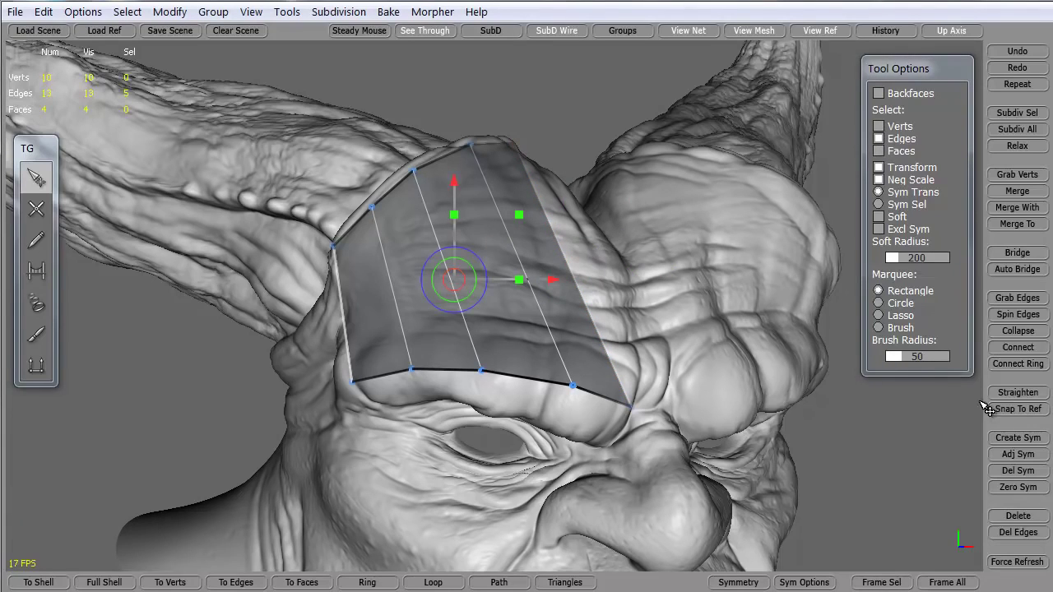
pyautogui.click(1018, 347)
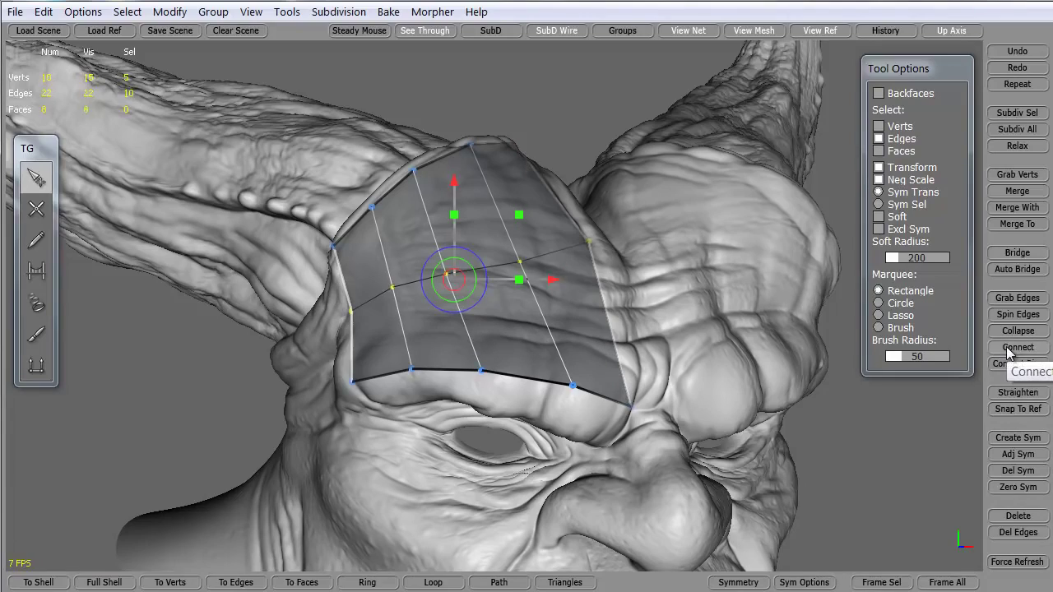
pyautogui.keyDown('alt'); pyautogui.moveTo(346, 366); pyautogui.dragTo(381, 353); pyautogui.keyUp('alt')
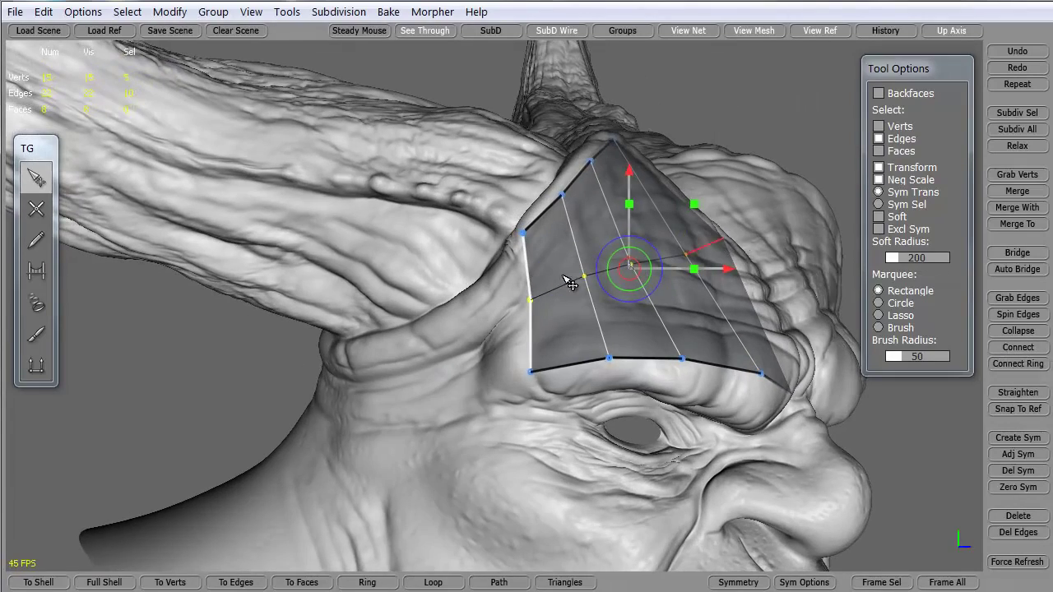
pyautogui.keyDown('alt'); pyautogui.moveTo(557, 359); pyautogui.dragTo(418, 383); pyautogui.keyUp('alt')
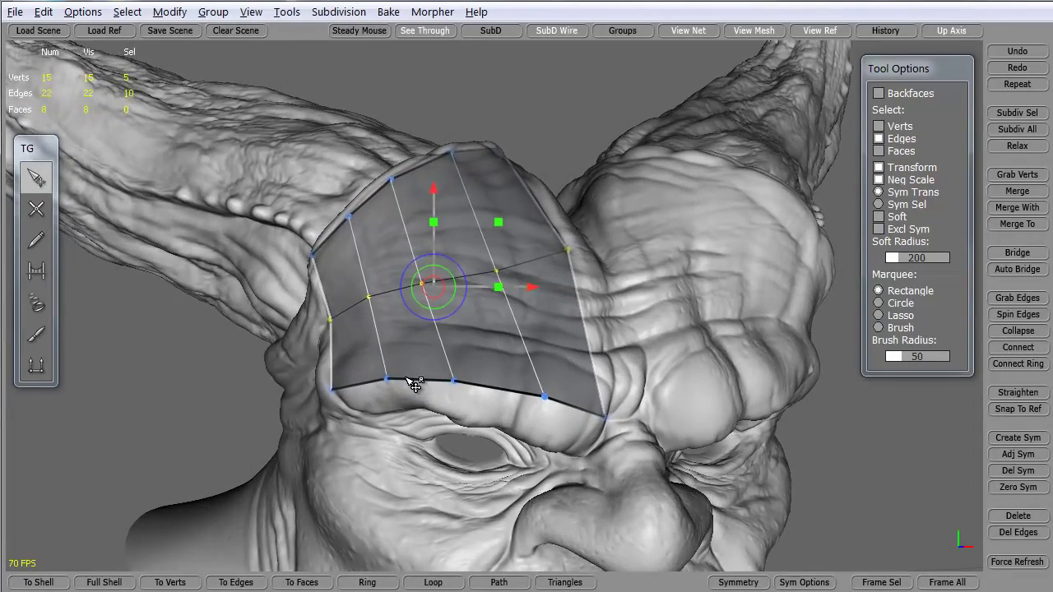
# Connect two more vertical edge rings into horizontal loops and orbit to check the grid.
pyautogui.click(524, 343)
pyautogui.click(1011, 347)
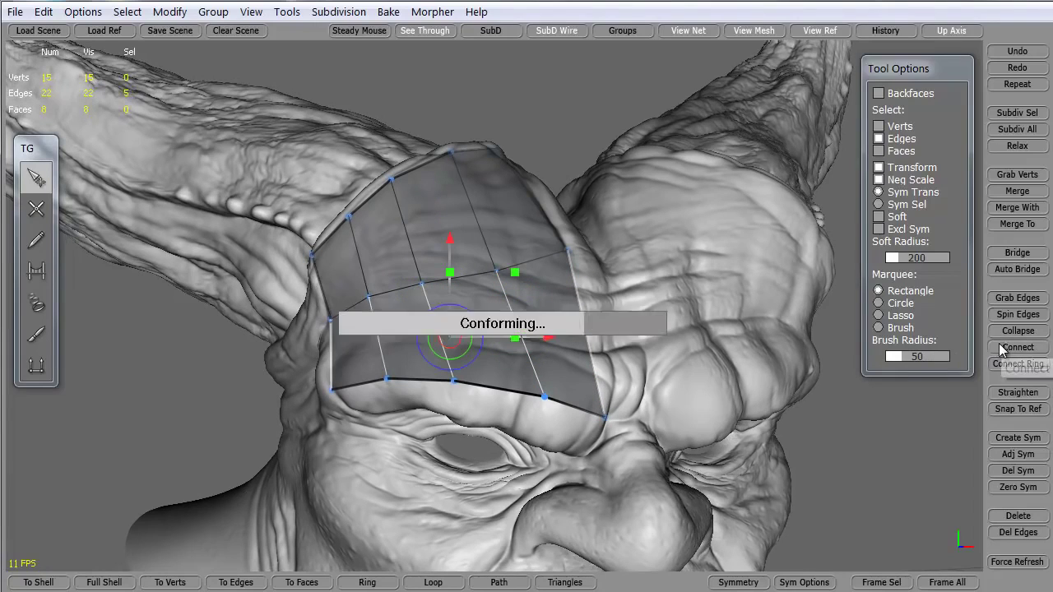
pyautogui.click(486, 224)
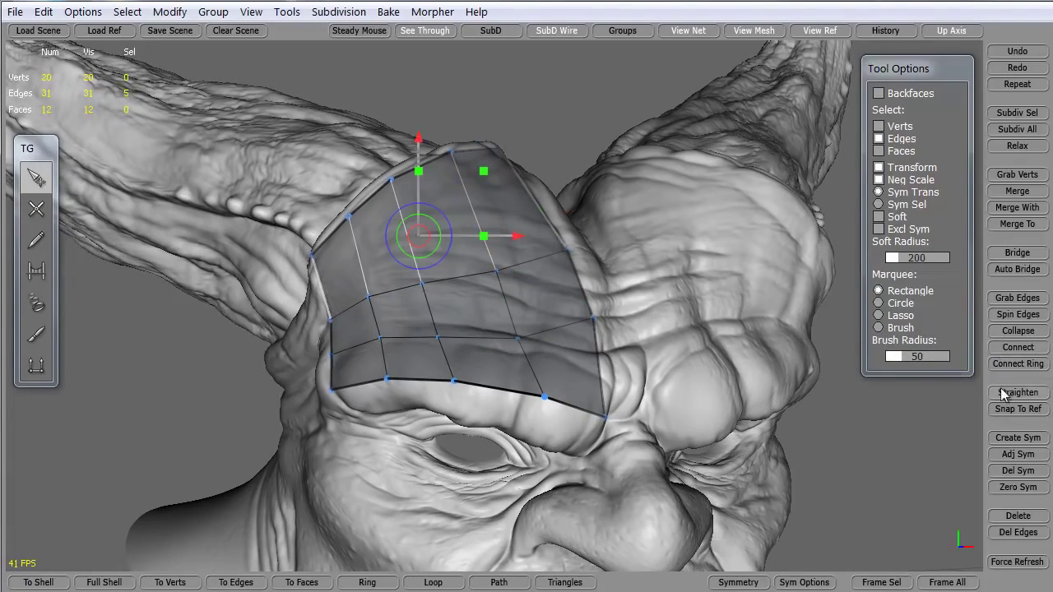
pyautogui.click(1017, 349)
pyautogui.keyDown('alt'); pyautogui.moveTo(183, 315); pyautogui.dragTo(238, 387); pyautogui.keyUp('alt')
pyautogui.keyDown('alt'); pyautogui.moveTo(529, 414); pyautogui.dragTo(288, 403); pyautogui.keyUp('alt')
pyautogui.keyDown('alt'); pyautogui.moveTo(588, 454); pyautogui.dragTo(590, 406); pyautogui.keyUp('alt')
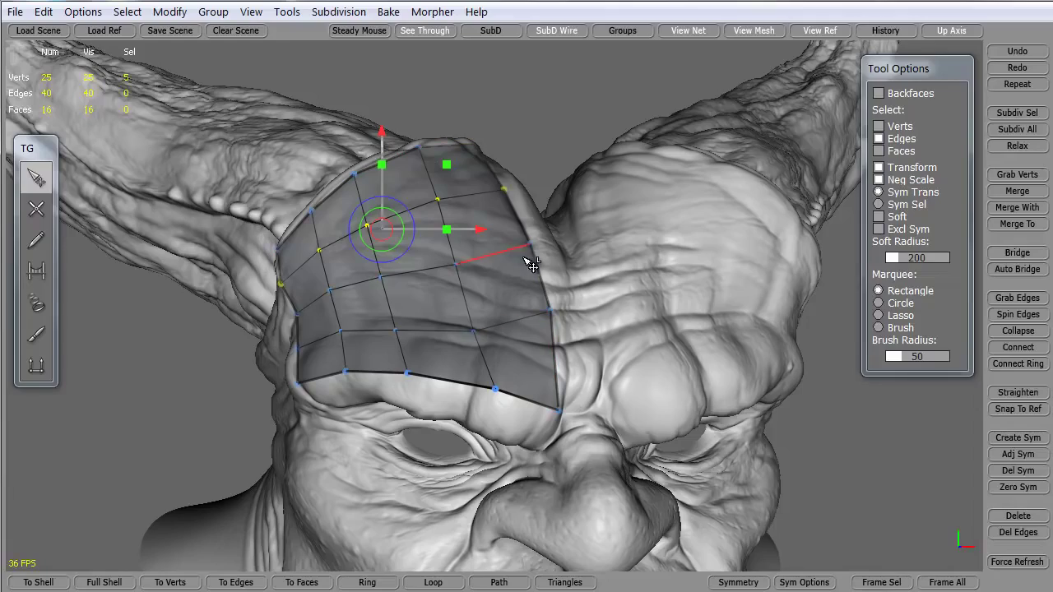
pyautogui.keyDown('alt'); pyautogui.moveTo(127, 396); pyautogui.dragTo(206, 376); pyautogui.keyUp('alt')
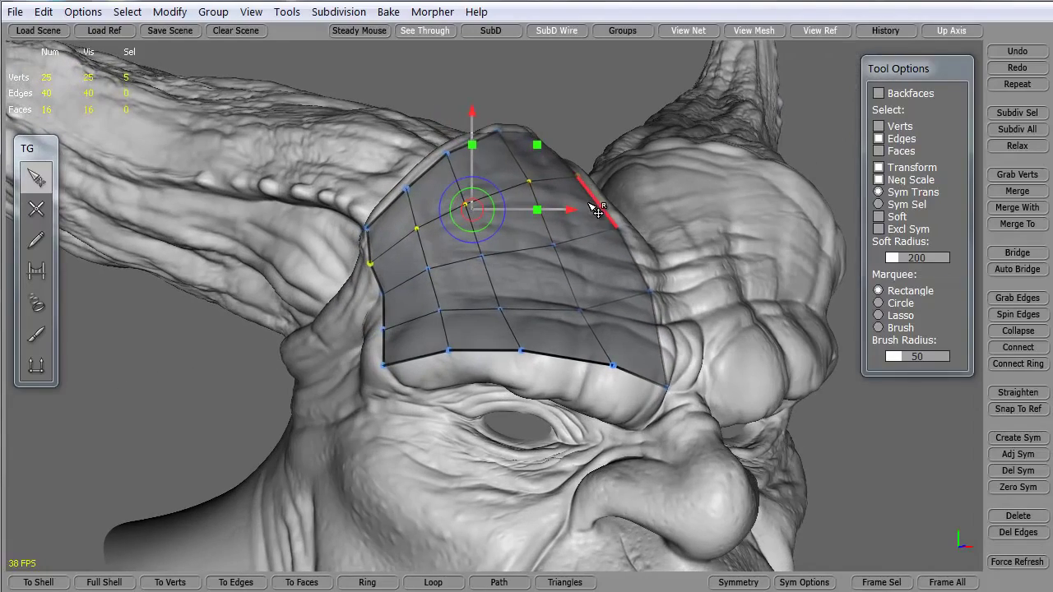
pyautogui.keyDown('alt'); pyautogui.moveTo(313, 420); pyautogui.dragTo(139, 389); pyautogui.keyUp('alt')
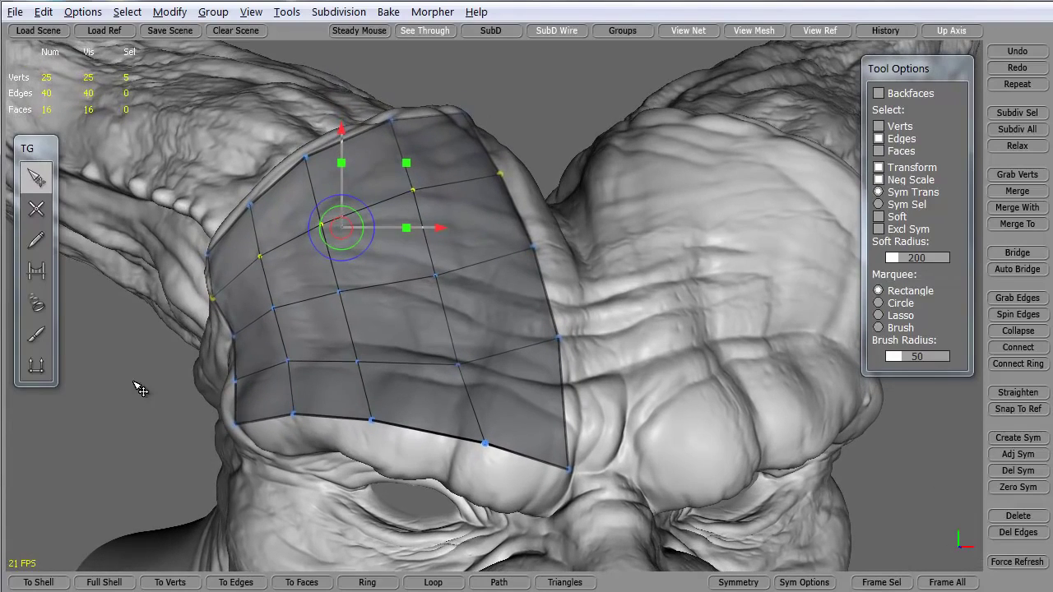
# Cut a new column along the patch's inner edge from the bottom to the top edge.
pyautogui.click(36, 209)
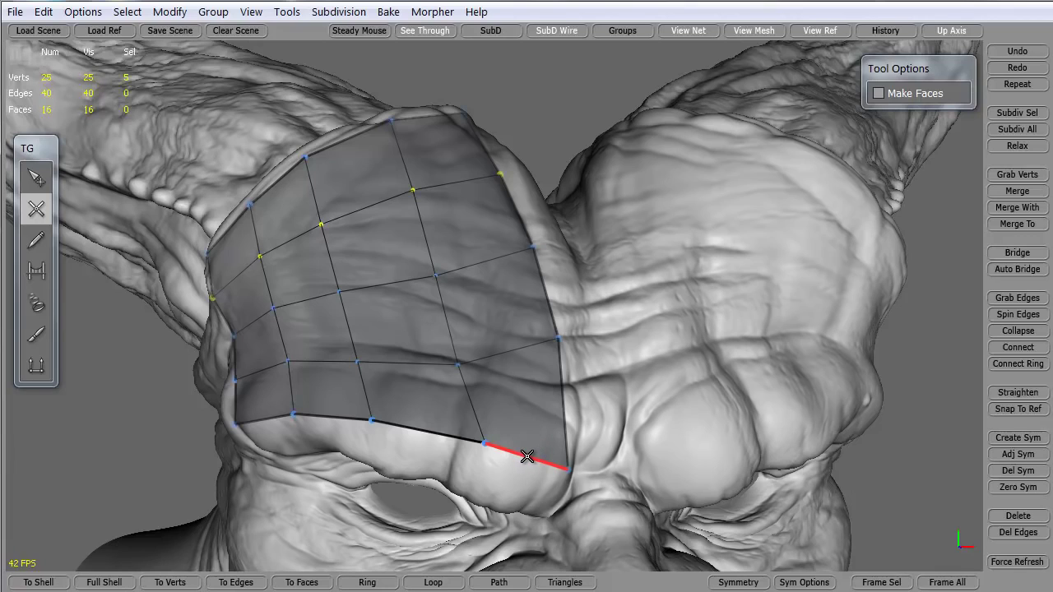
pyautogui.click(526, 457)
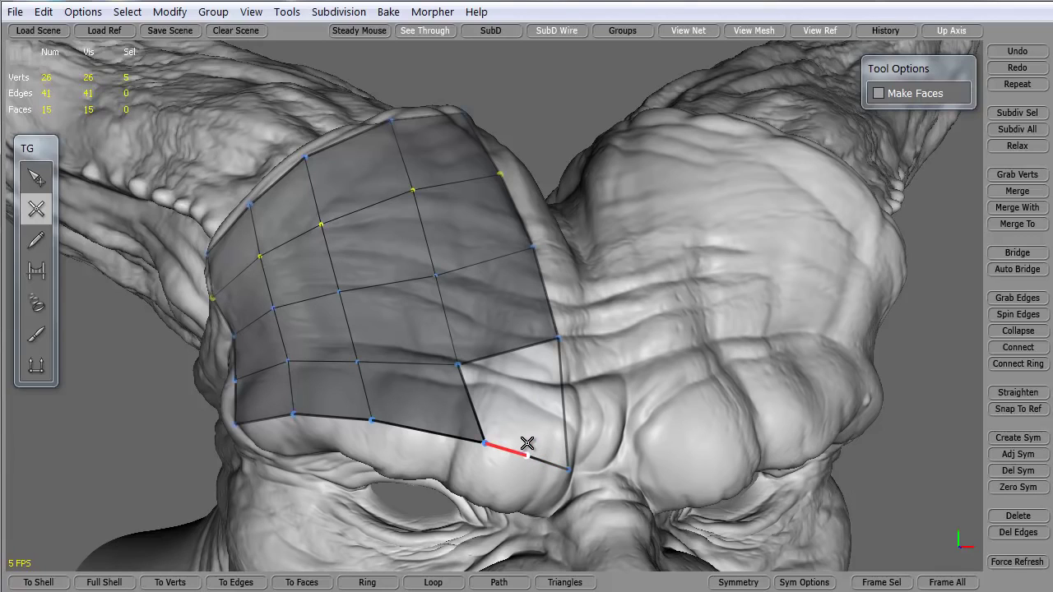
pyautogui.click(517, 352)
pyautogui.click(499, 262)
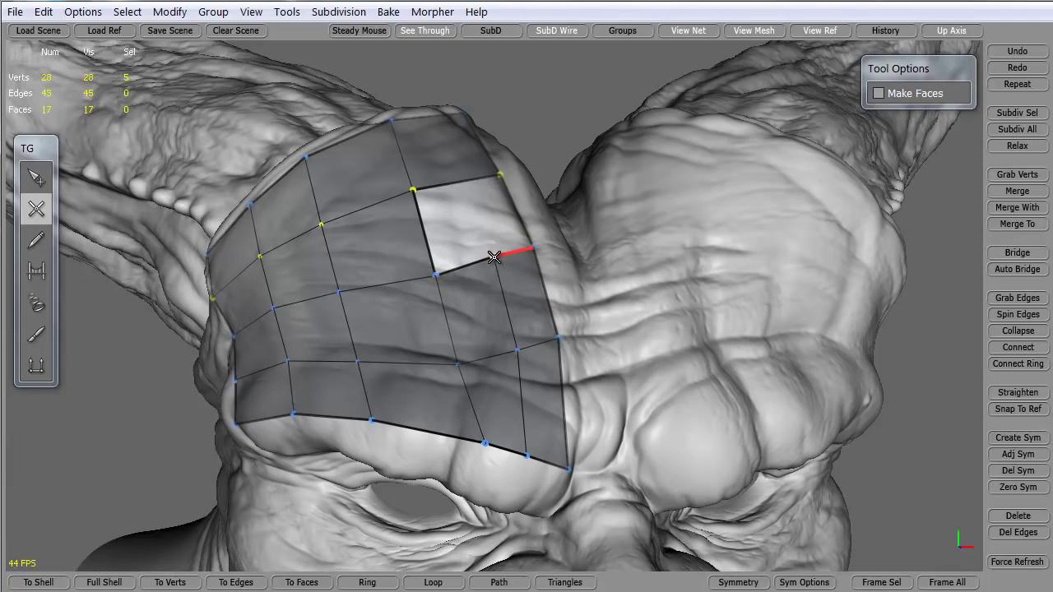
pyautogui.click(464, 183)
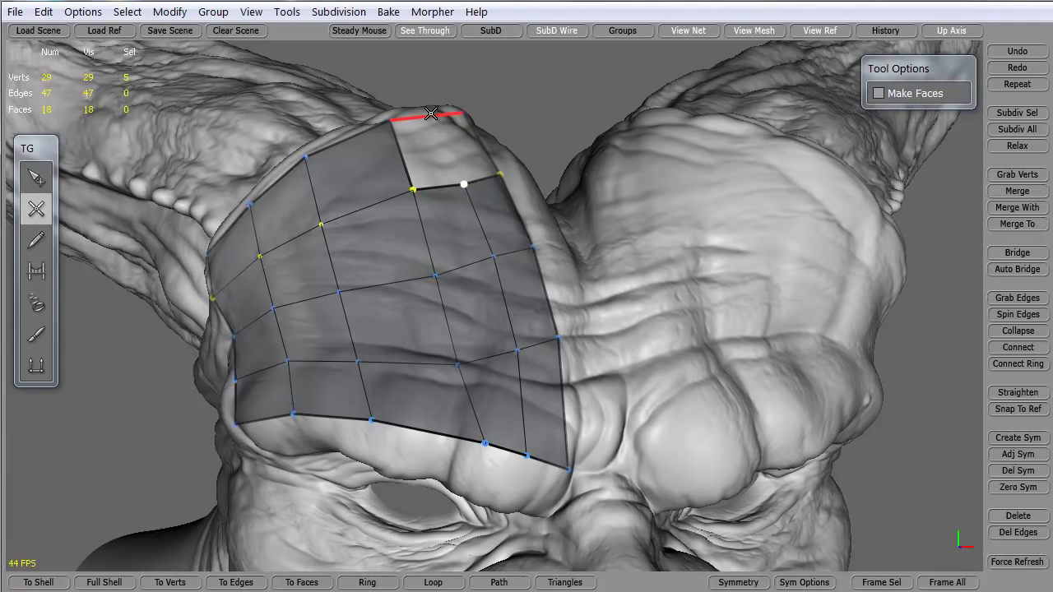
pyautogui.click(430, 113)
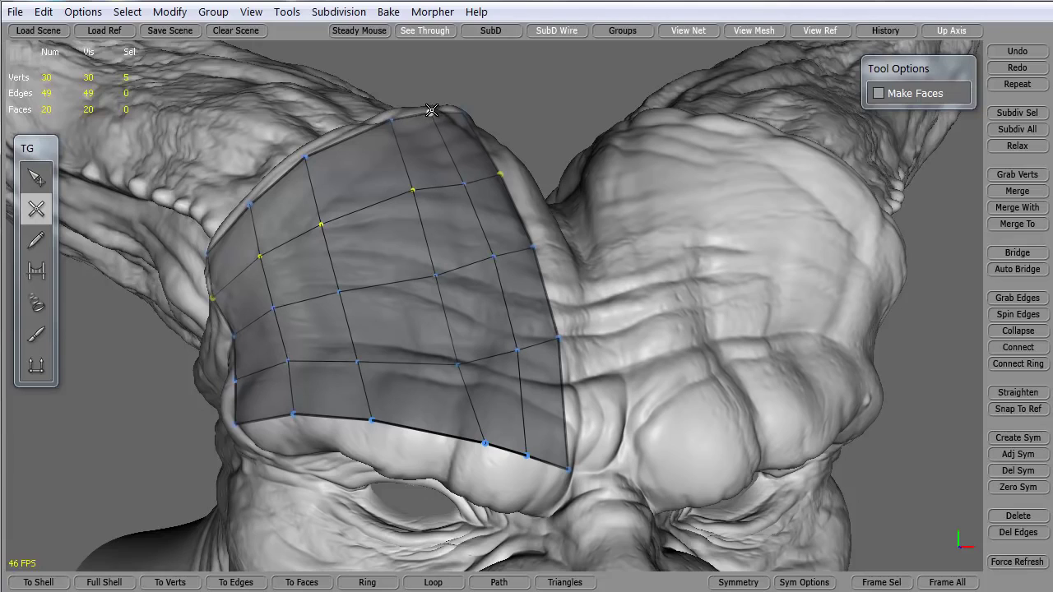
# Cut across the lower-right faces from the right border edge to the bottom vertex.
pyautogui.click(37, 177)
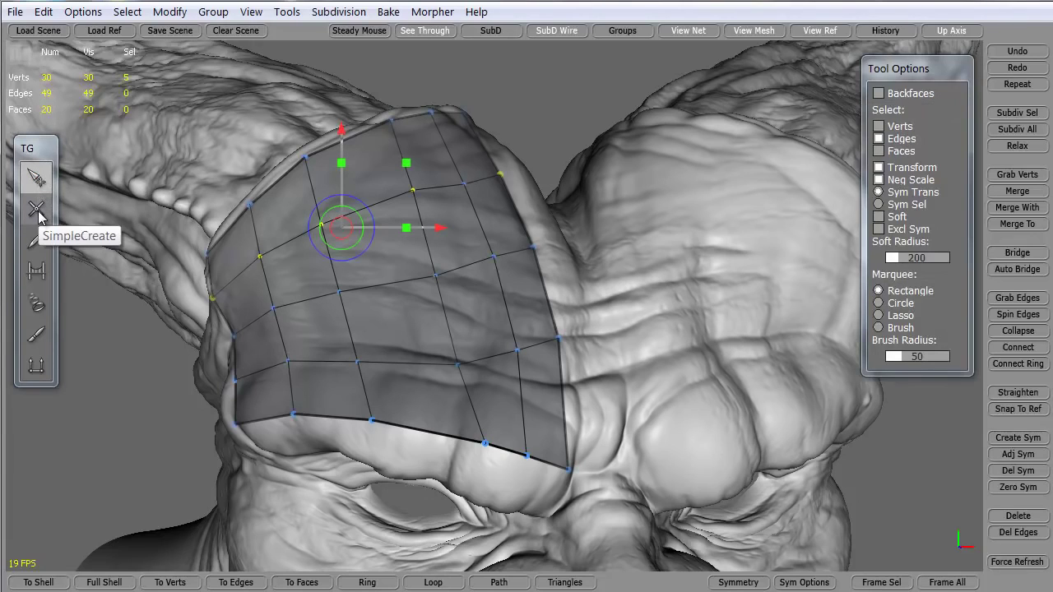
pyautogui.click(37, 210)
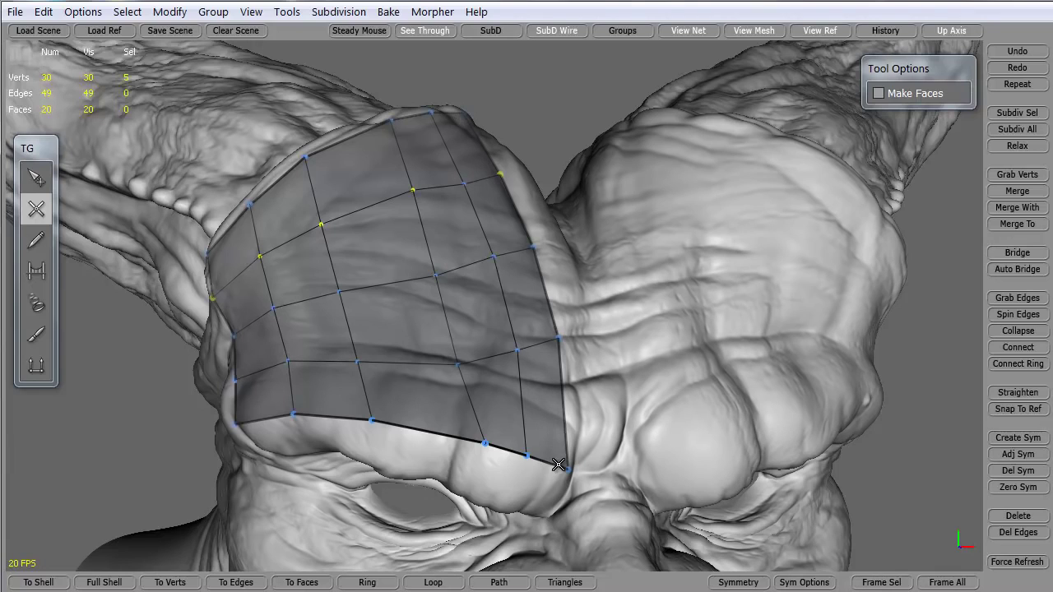
pyautogui.click(35, 178)
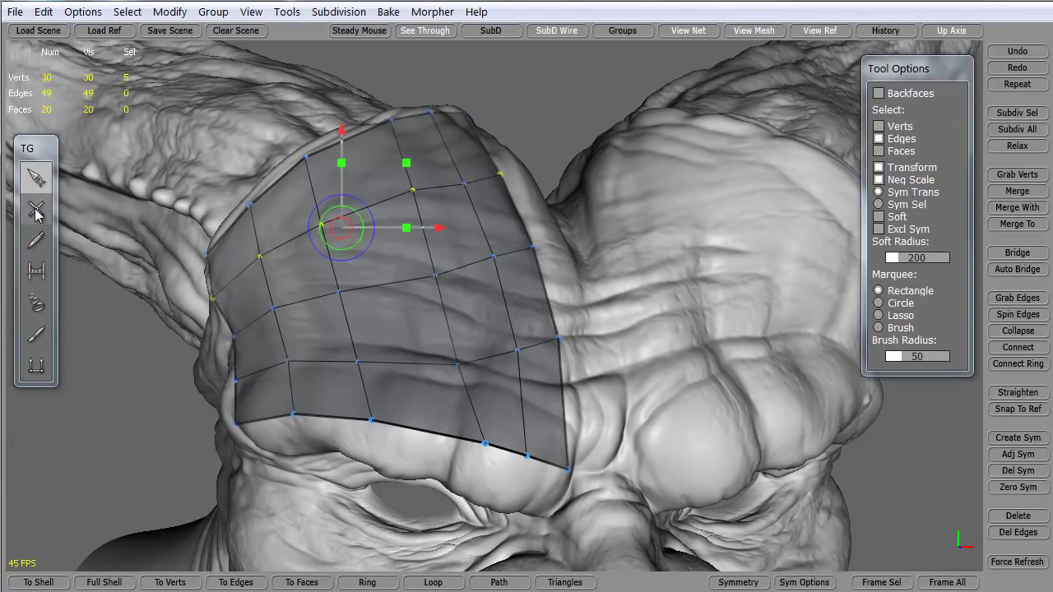
pyautogui.click(36, 208)
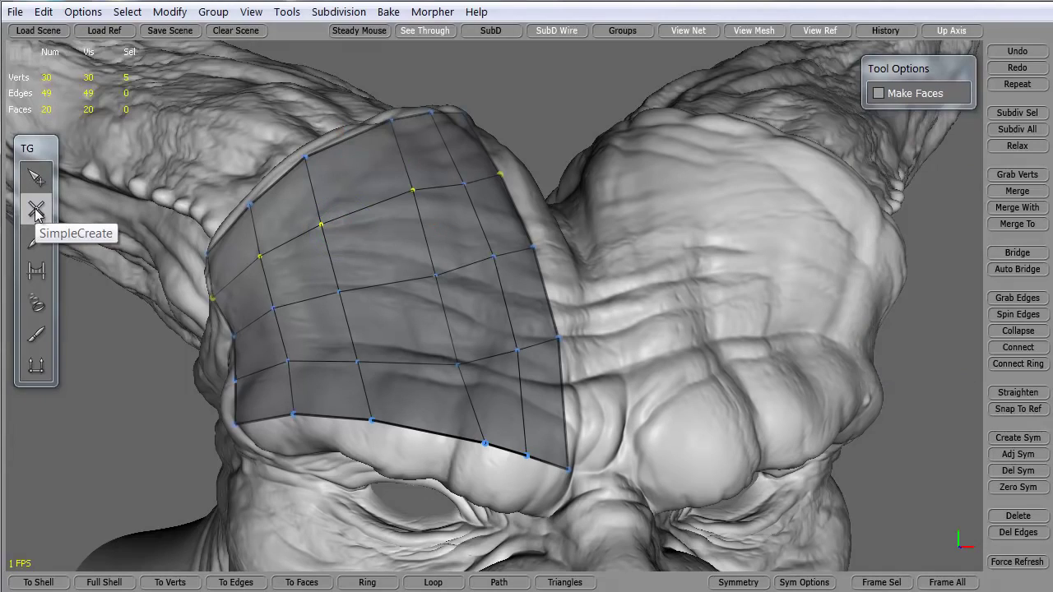
pyautogui.click(565, 398)
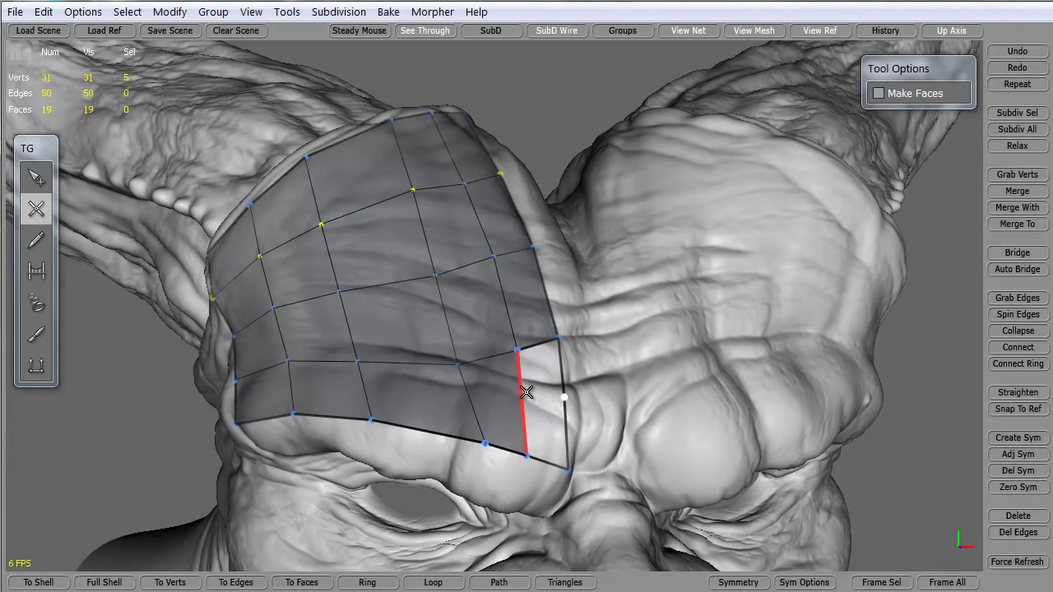
pyautogui.click(522, 392)
pyautogui.click(469, 392)
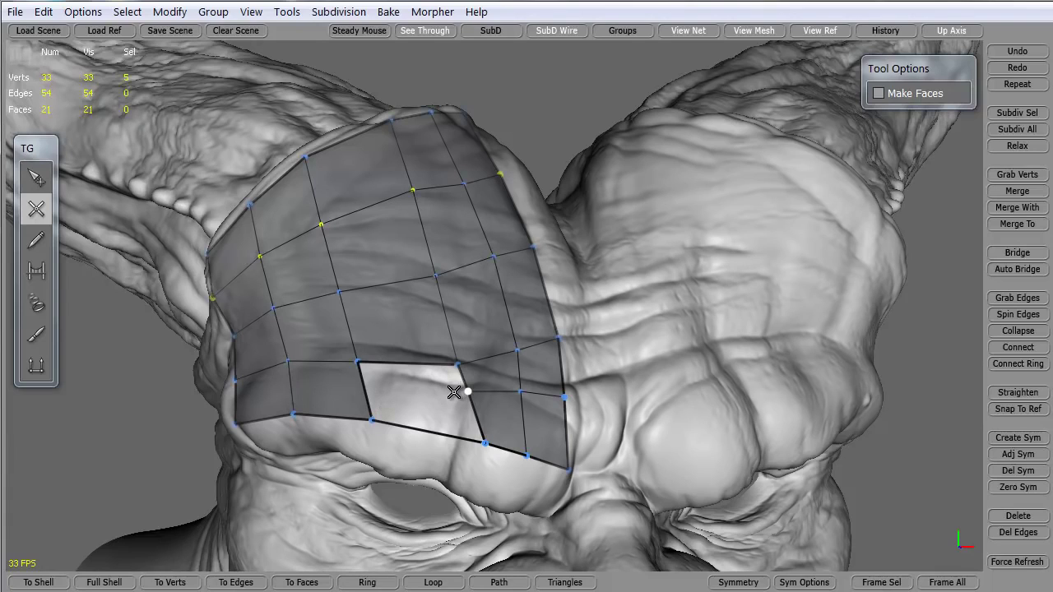
pyautogui.click(373, 418)
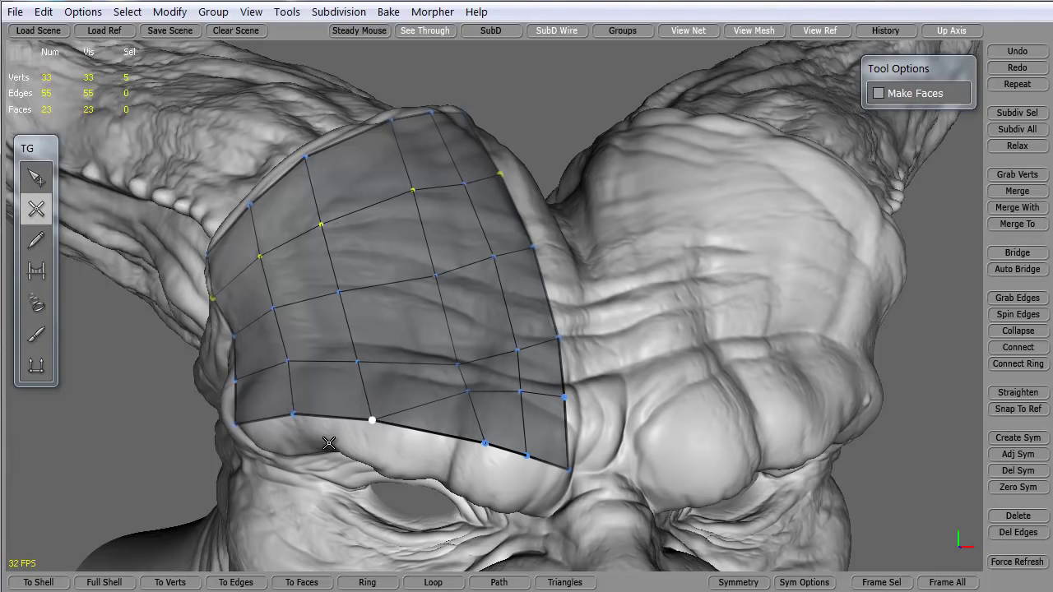
# Cut a second line from the left border edge through the middle faces to the upper vertex.
pyautogui.click(38, 209)
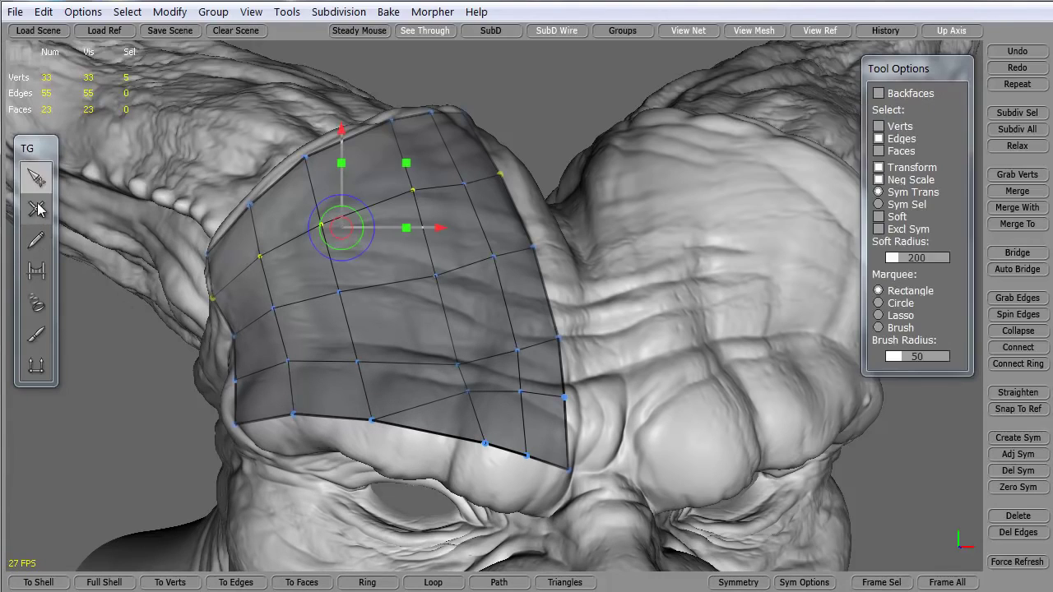
pyautogui.click(234, 357)
pyautogui.click(281, 336)
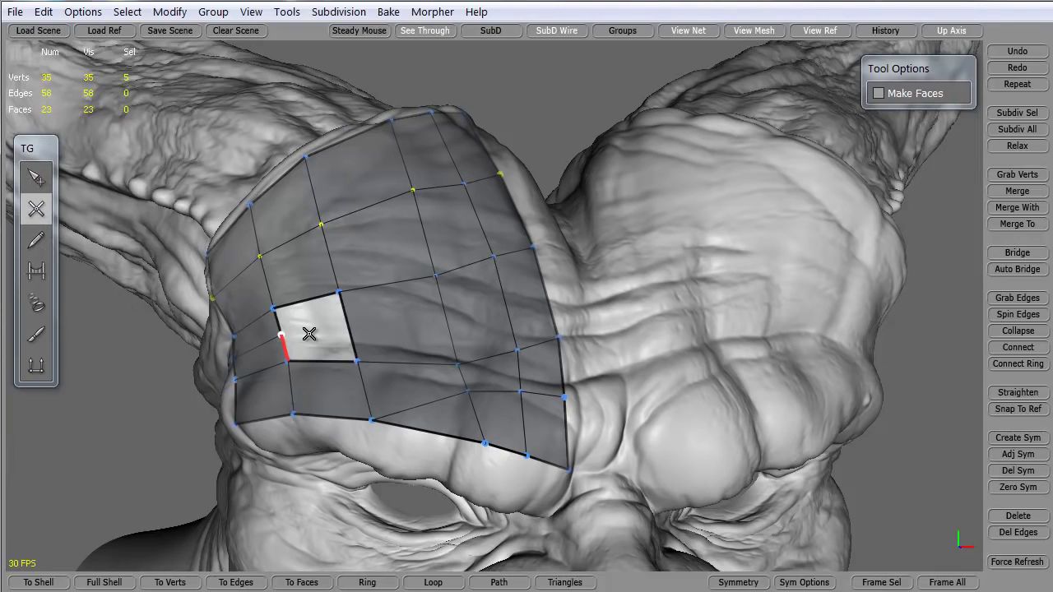
pyautogui.click(345, 324)
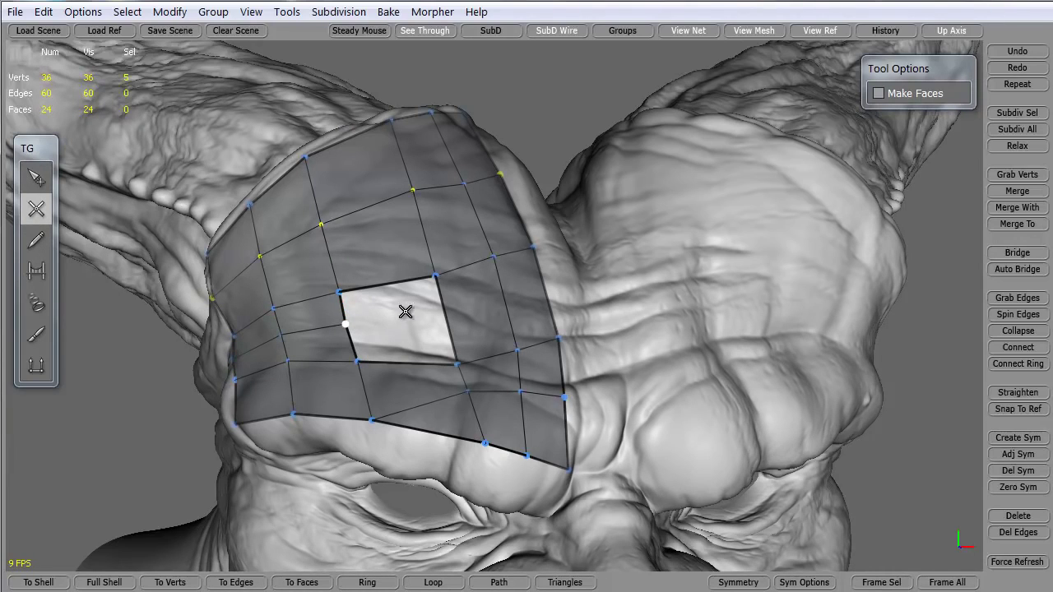
pyautogui.click(435, 275)
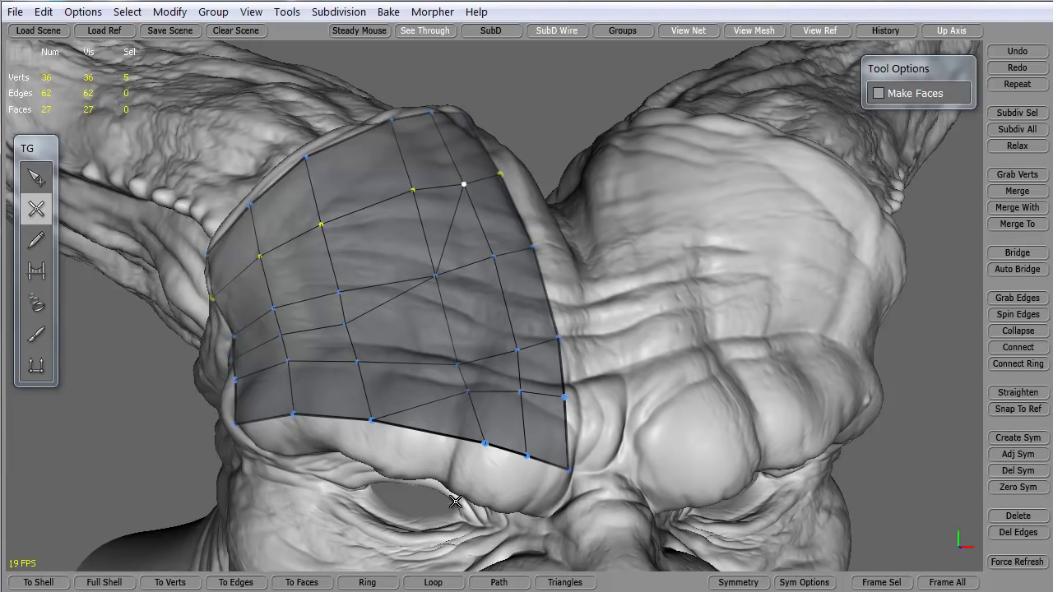
pyautogui.keyDown('alt'); pyautogui.moveTo(498, 519); pyautogui.dragTo(444, 462); pyautogui.keyUp('alt')
# Marquee-delete the patch's edges and faces, then its leftover vertices with Verts enabled.
pyautogui.click(36, 178)
pyautogui.moveTo(191, 140); pyautogui.dragTo(581, 444)
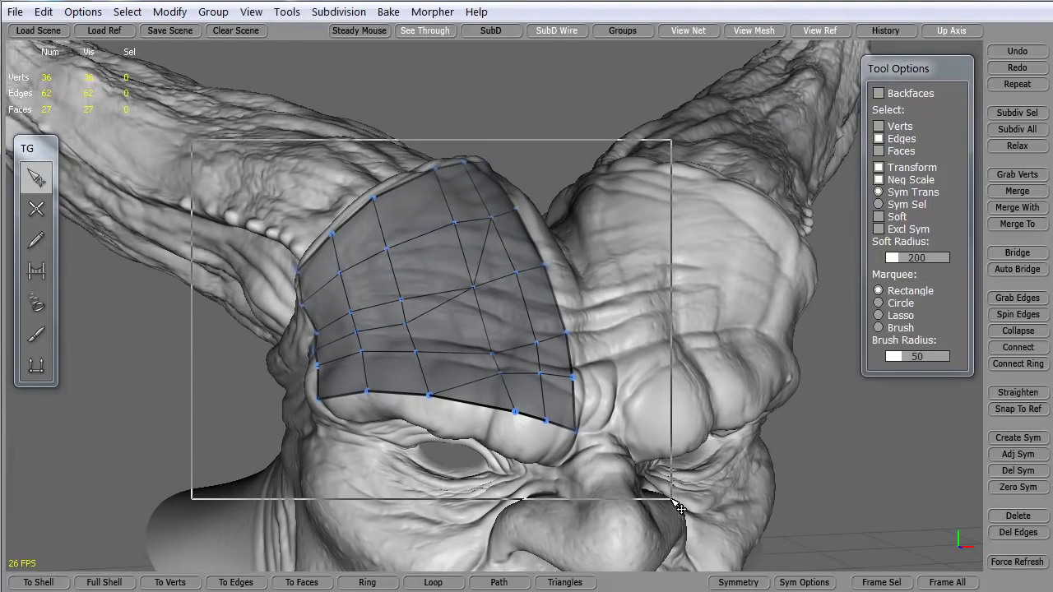
pyautogui.press('Delete')
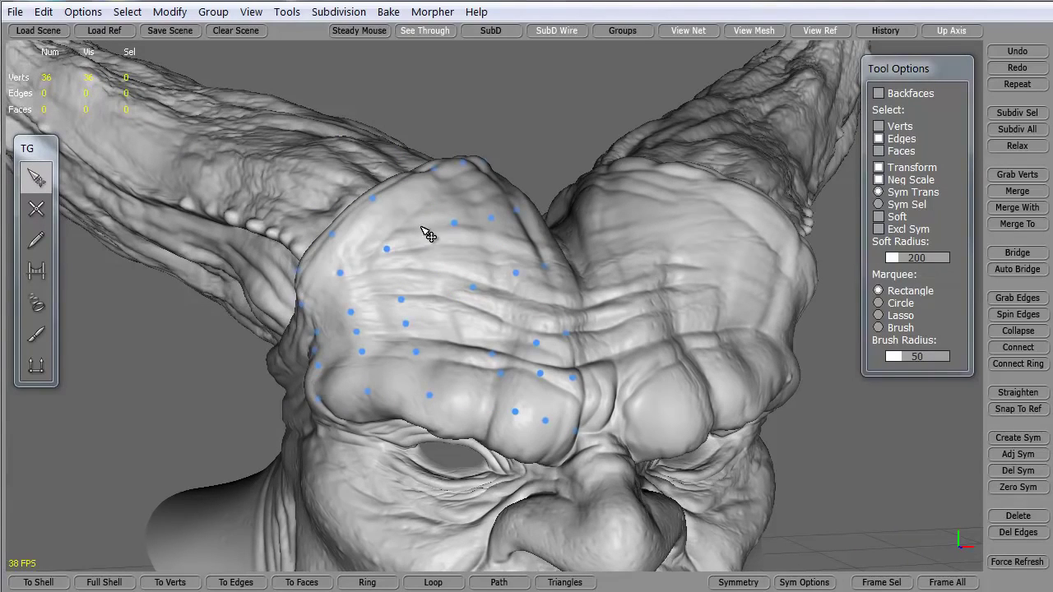
pyautogui.click(878, 126)
pyautogui.moveTo(224, 127); pyautogui.dragTo(638, 499)
pyautogui.press('Delete')
pyautogui.keyDown('alt'); pyautogui.moveTo(282, 375); pyautogui.dragTo(249, 375); pyautogui.keyUp('alt')
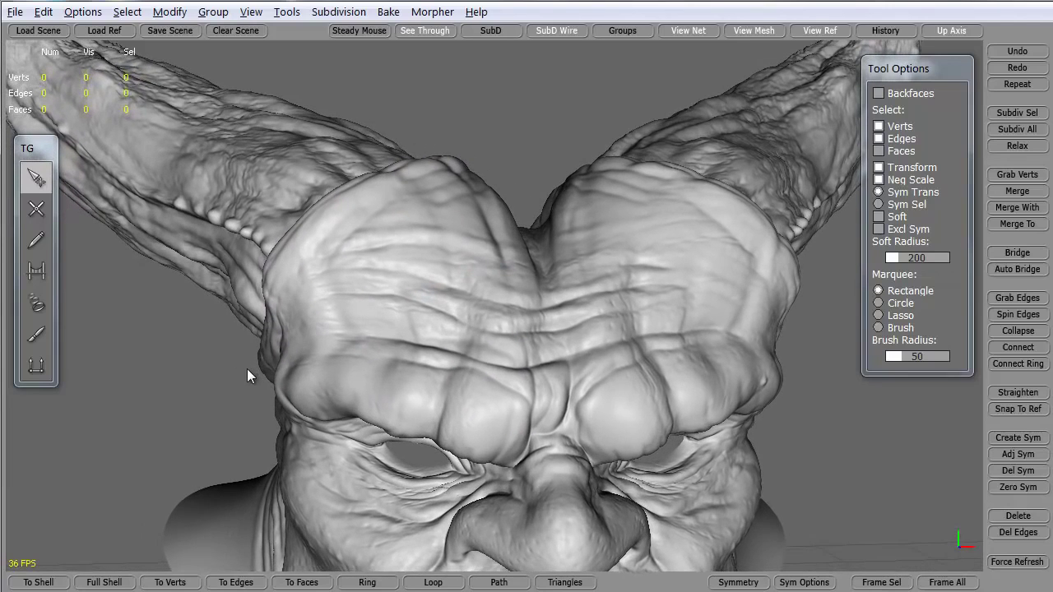
# With the Draw tool, sketch three vertical strokes down the left forehead.
pyautogui.click(33, 245)
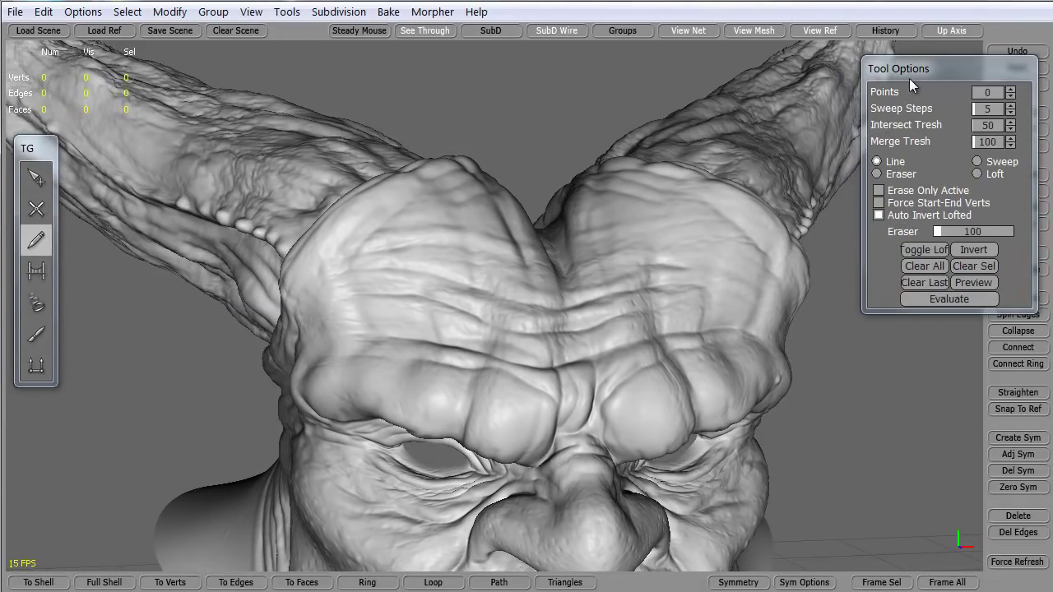
pyautogui.moveTo(909, 78); pyautogui.dragTo(876, 79)
pyautogui.keyDown('alt'); pyautogui.moveTo(451, 342); pyautogui.dragTo(393, 324); pyautogui.keyUp('alt')
pyautogui.moveTo(452, 181)
pyautogui.mouseDown()
pyautogui.moveTo(487, 263)
pyautogui.moveTo(511, 374)
pyautogui.moveTo(500, 469)
pyautogui.moveTo(447, 387)
pyautogui.moveTo(430, 247)
pyautogui.moveTo(409, 187)
pyautogui.moveTo(376, 308)
pyautogui.moveTo(375, 429)
pyautogui.mouseUp()
pyautogui.moveTo(376, 429)
pyautogui.keyDown('alt'); pyautogui.mouseDown()
pyautogui.moveTo(326, 400)
pyautogui.moveTo(421, 403)
pyautogui.moveTo(416, 309)
pyautogui.mouseUp(); pyautogui.keyUp('alt')
pyautogui.moveTo(364, 263); pyautogui.dragTo(376, 408)
# Add three horizontal strokes across the forehead and one along the brow.
pyautogui.keyDown('alt'); pyautogui.moveTo(510, 370); pyautogui.dragTo(498, 390); pyautogui.keyUp('alt')
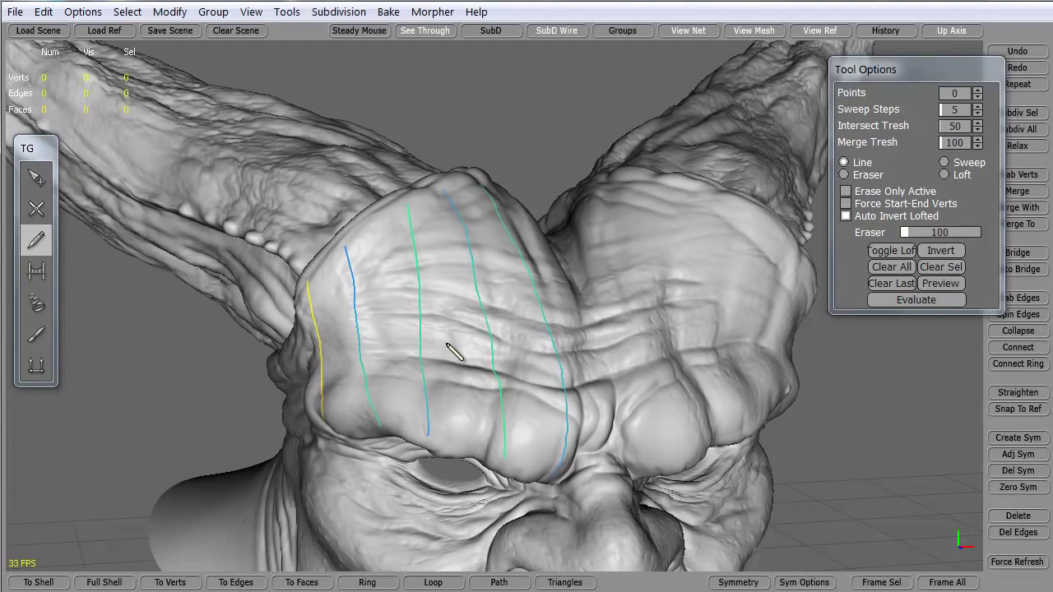
pyautogui.moveTo(491, 190); pyautogui.dragTo(383, 245)
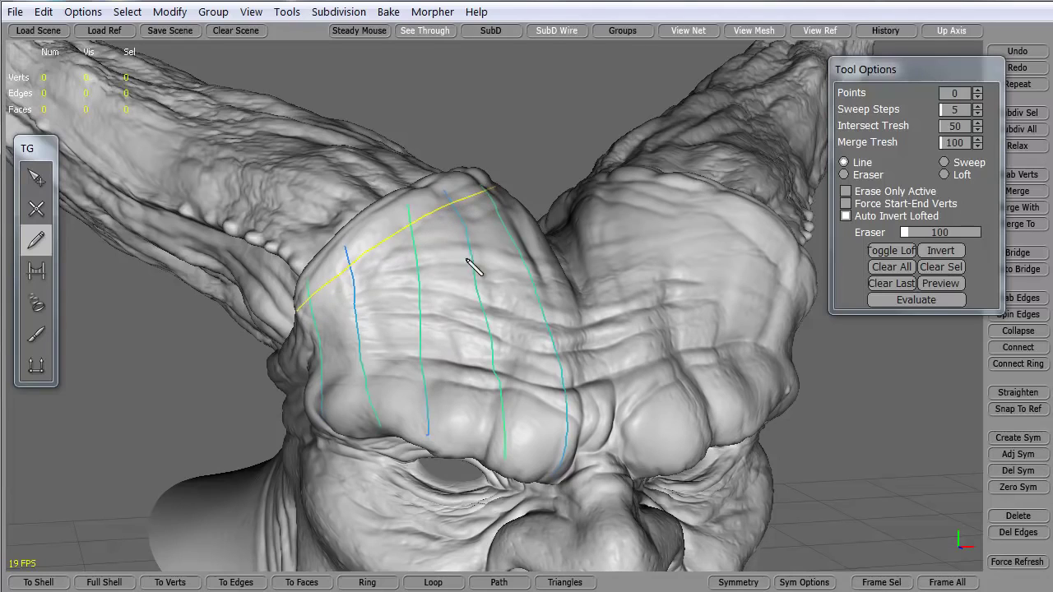
pyautogui.moveTo(523, 230)
pyautogui.mouseDown()
pyautogui.moveTo(413, 275)
pyautogui.moveTo(317, 333)
pyautogui.mouseUp()
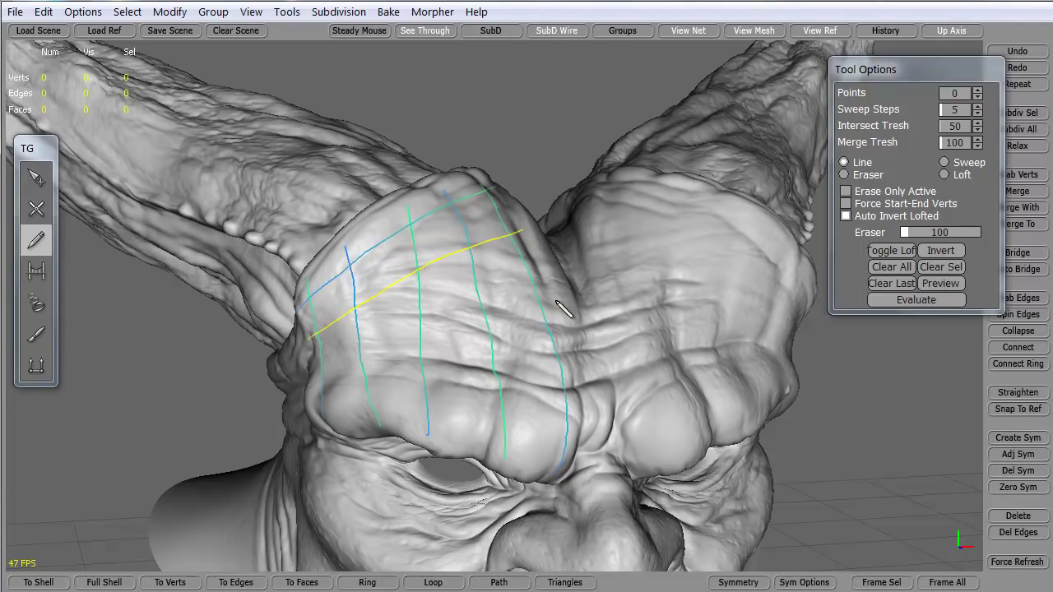
pyautogui.moveTo(556, 307); pyautogui.dragTo(309, 368)
pyautogui.moveTo(578, 380)
pyautogui.mouseDown()
pyautogui.moveTo(312, 386)
pyautogui.moveTo(336, 416)
pyautogui.moveTo(584, 463)
pyautogui.mouseUp()
# Orbit around the head to check the stroke grid from front and side.
pyautogui.moveTo(383, 489); pyautogui.dragTo(370, 448, button='middle')
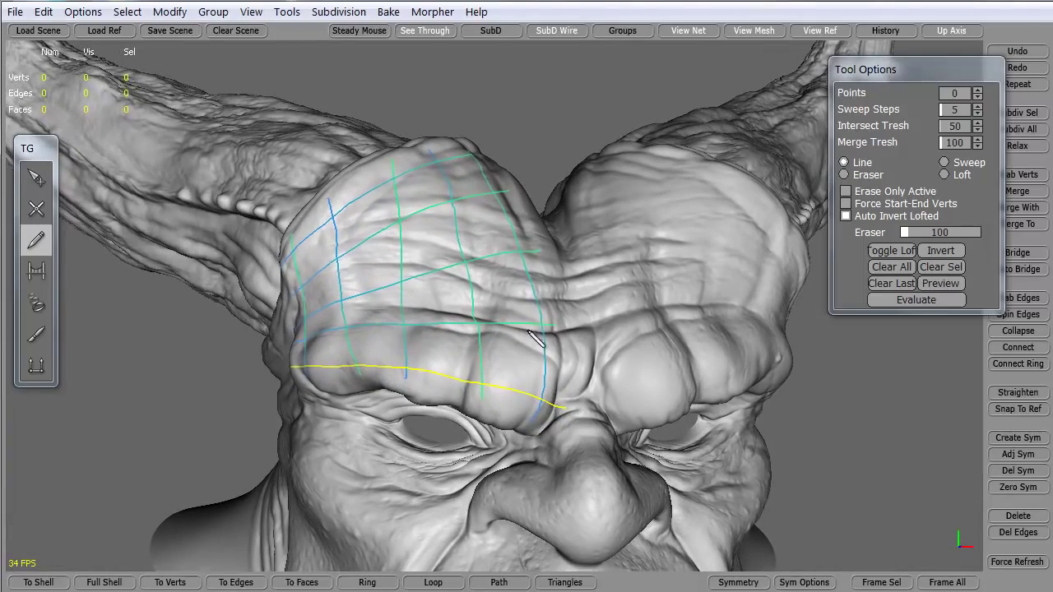
pyautogui.moveTo(420, 440)
pyautogui.mouseDown(button='middle')
pyautogui.moveTo(414, 488)
pyautogui.moveTo(515, 433)
pyautogui.mouseUp(button='middle')
pyautogui.moveTo(520, 492); pyautogui.dragTo(510, 425, button='middle')
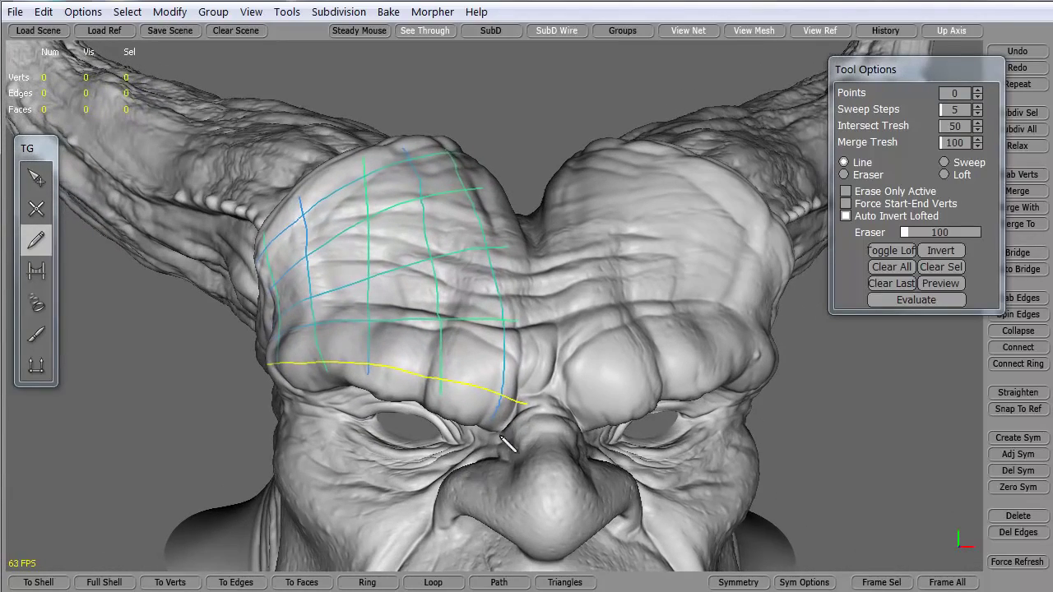
pyautogui.moveTo(460, 469); pyautogui.dragTo(465, 477, button='middle')
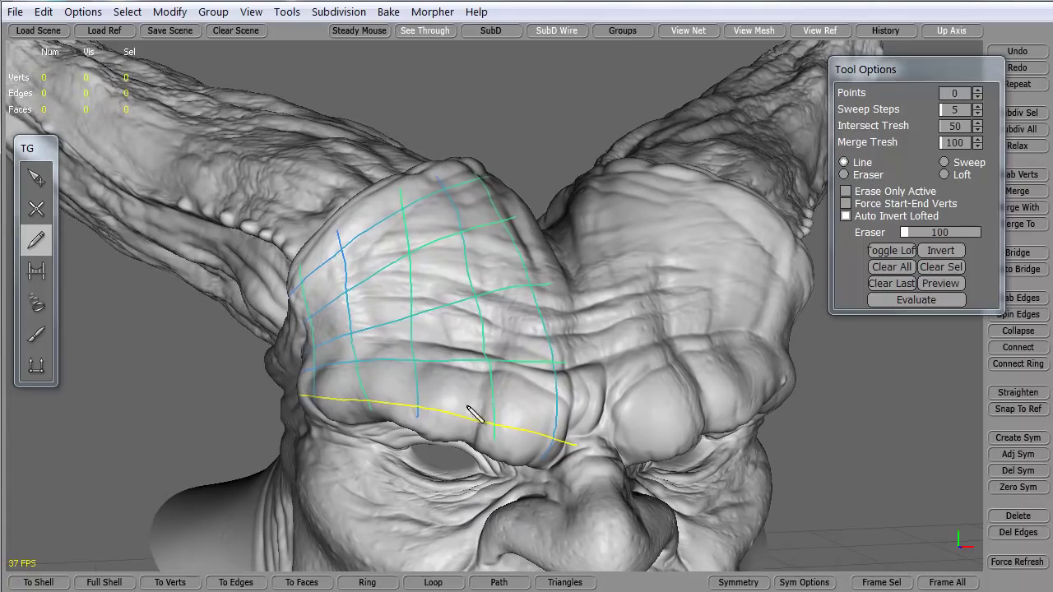
pyautogui.click(898, 301)
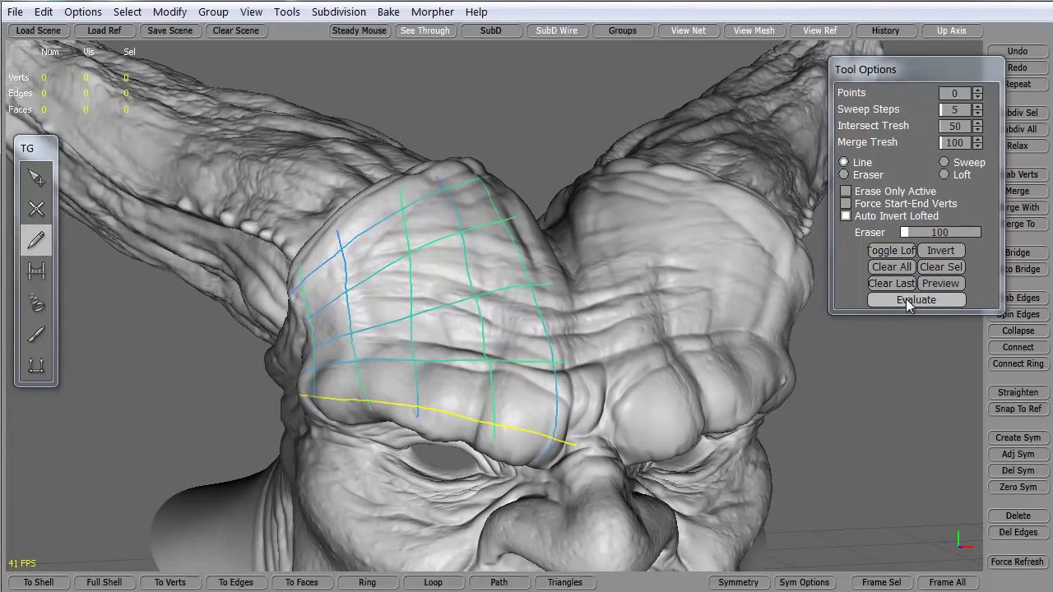
# Evaluate the strokes into a 16-quad grid and clear all the guide curves.
pyautogui.click(906, 299)
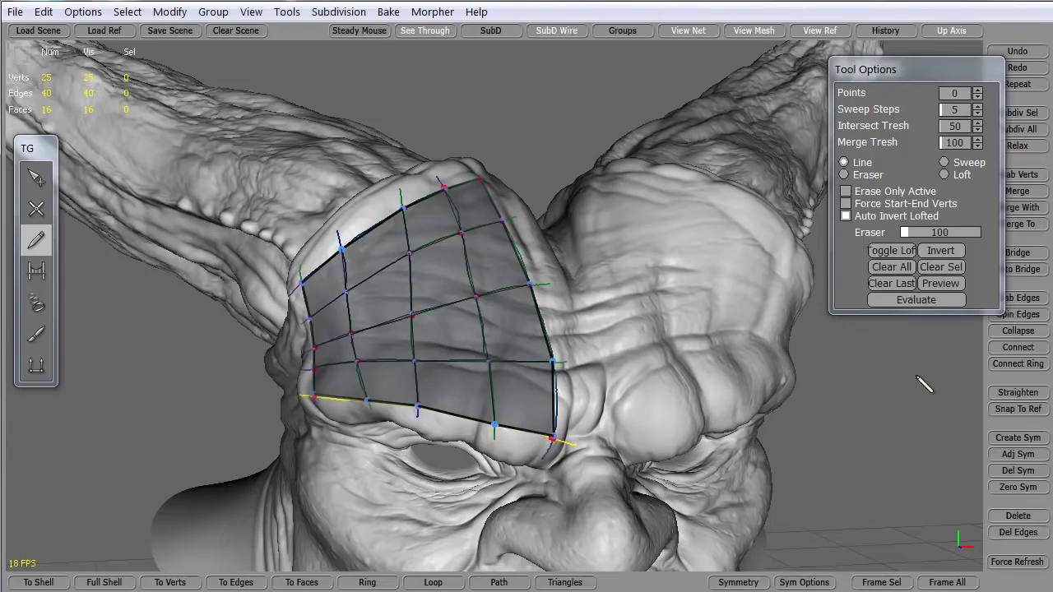
pyautogui.keyDown('alt'); pyautogui.moveTo(309, 437); pyautogui.dragTo(403, 451); pyautogui.keyUp('alt')
pyautogui.click(894, 269)
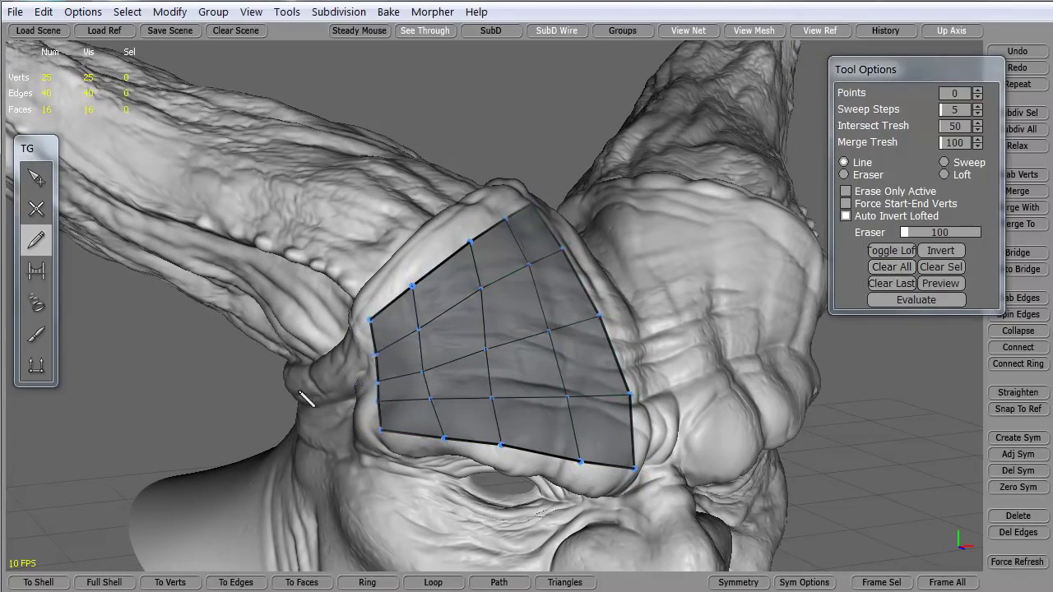
# Switch to Select and zoom out to review the 25-vertex patch on the horned head.
pyautogui.keyDown('alt'); pyautogui.moveTo(300, 390); pyautogui.dragTo(207, 370); pyautogui.keyUp('alt')
pyautogui.press('s')
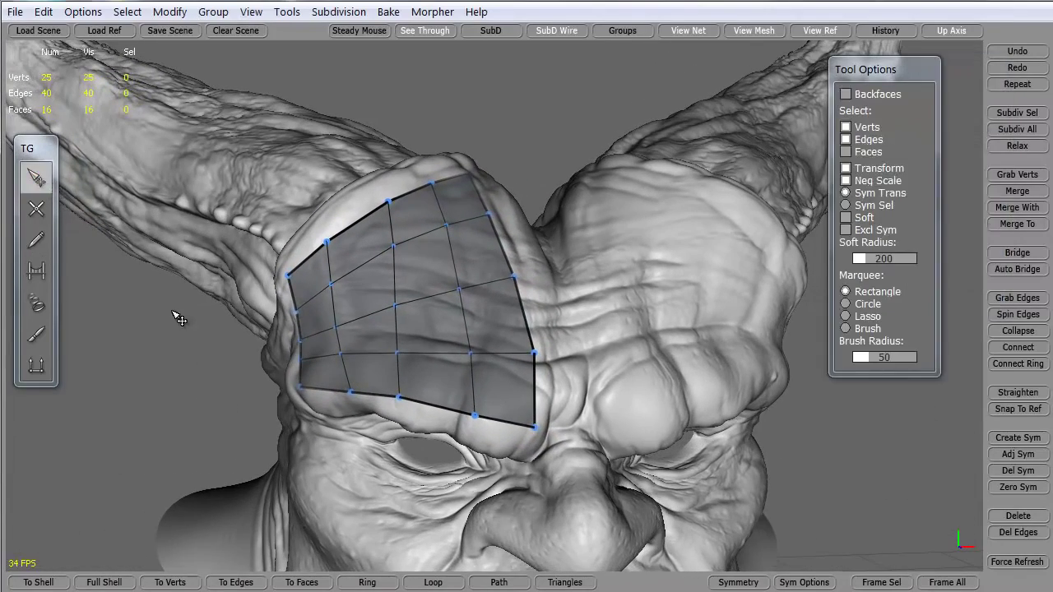
pyautogui.moveTo(189, 333)
pyautogui.keyDown('alt'); pyautogui.mouseDown()
pyautogui.moveTo(341, 380)
pyautogui.moveTo(180, 338)
pyautogui.moveTo(184, 348)
pyautogui.mouseUp(); pyautogui.keyUp('alt')
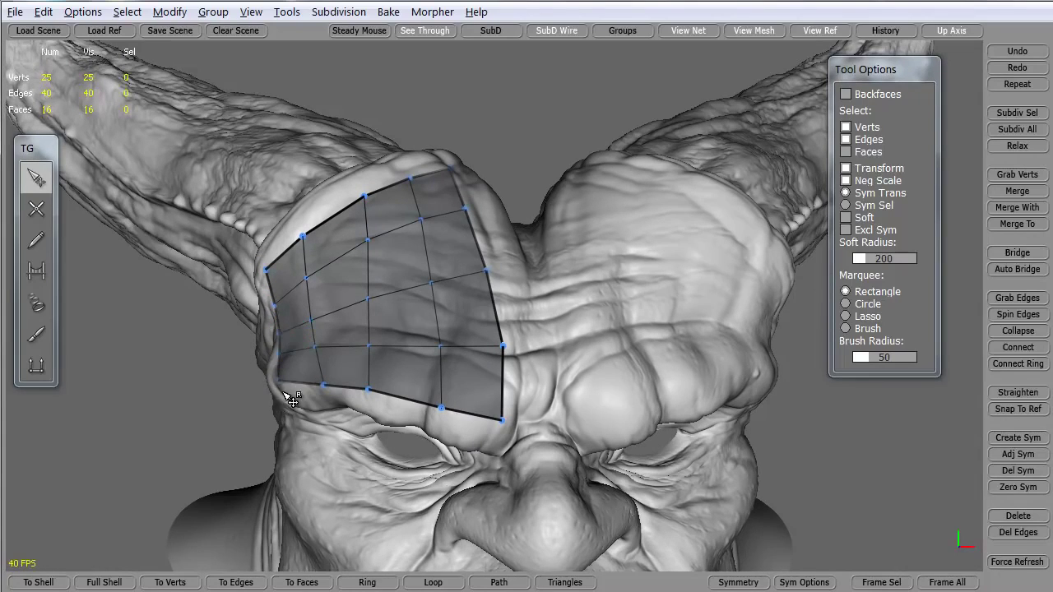
pyautogui.keyDown('alt'); pyautogui.moveTo(292, 401); pyautogui.dragTo(282, 345, button='right'); pyautogui.keyUp('alt')
pyautogui.moveTo(282, 346)
pyautogui.keyDown('alt'); pyautogui.mouseDown()
pyautogui.moveTo(246, 357)
pyautogui.moveTo(271, 349)
pyautogui.mouseUp(); pyautogui.keyUp('alt')
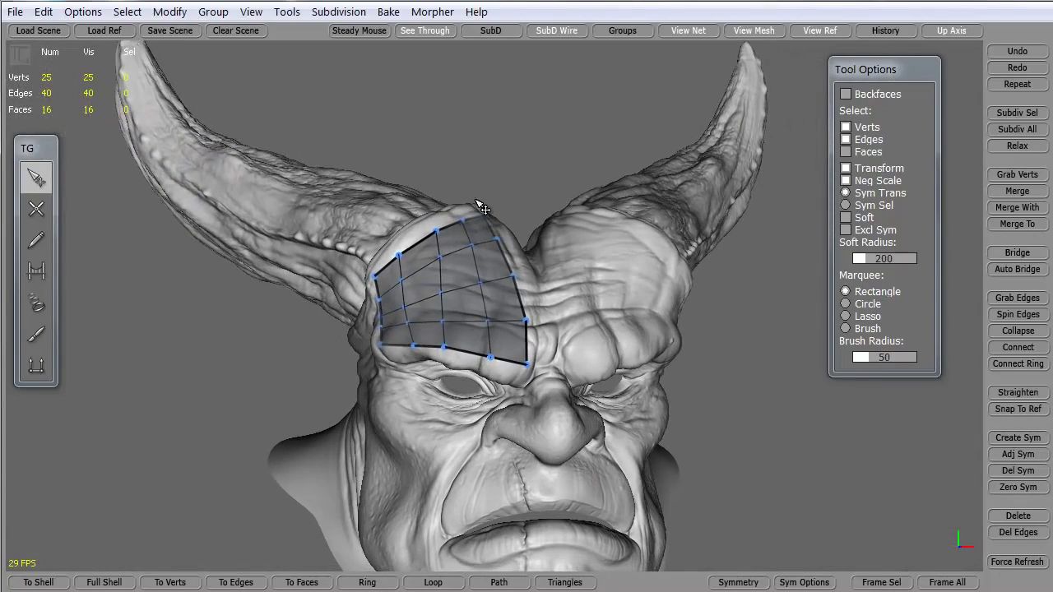
pyautogui.moveTo(351, 434)
pyautogui.keyDown('alt'); pyautogui.mouseDown()
pyautogui.moveTo(305, 411)
pyautogui.moveTo(583, 409)
pyautogui.moveTo(347, 411)
pyautogui.moveTo(254, 428)
pyautogui.moveTo(312, 436)
pyautogui.moveTo(292, 379)
pyautogui.moveTo(286, 435)
pyautogui.moveTo(265, 360)
pyautogui.mouseUp(); pyautogui.keyUp('alt')
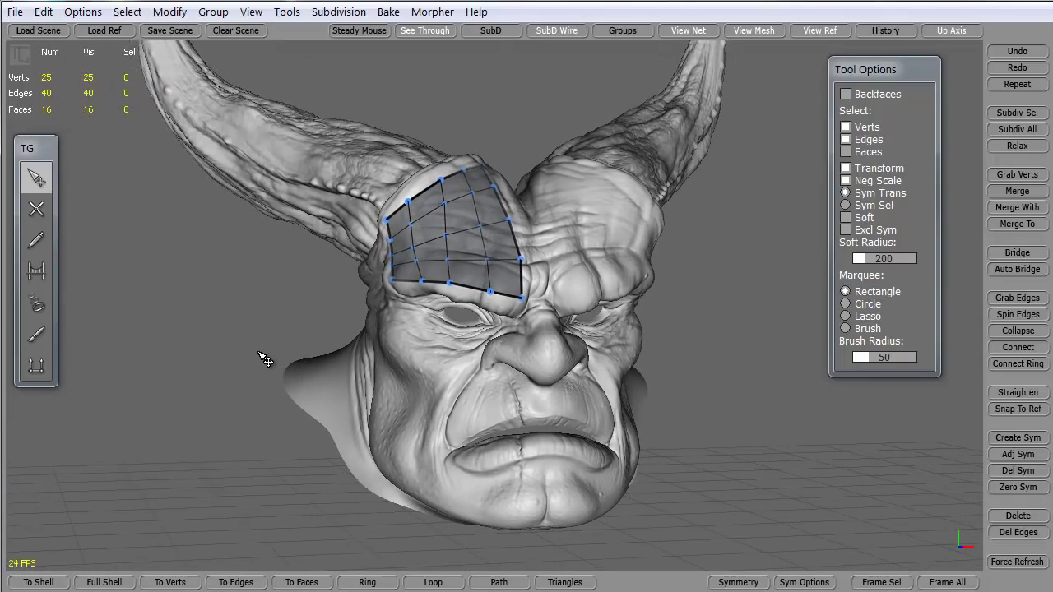